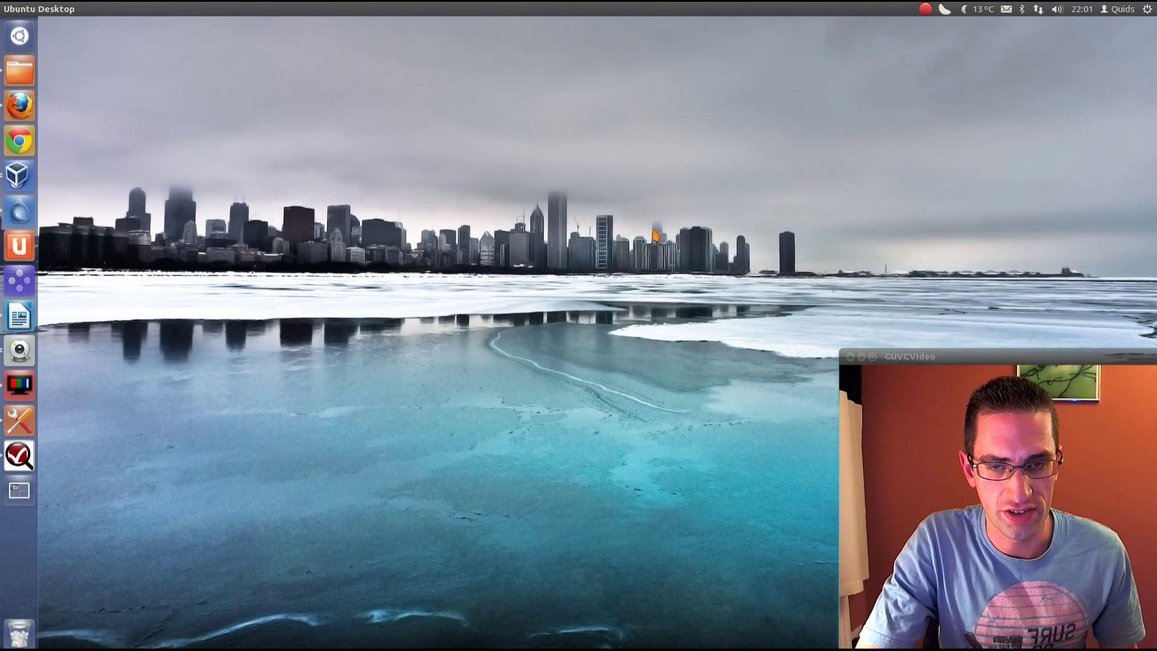
Step: Bring dconf Editor in front of the file manager and expand its apps branch (brasero through update-manager)
{"action": "left_click", "coordinate": [20, 71]}
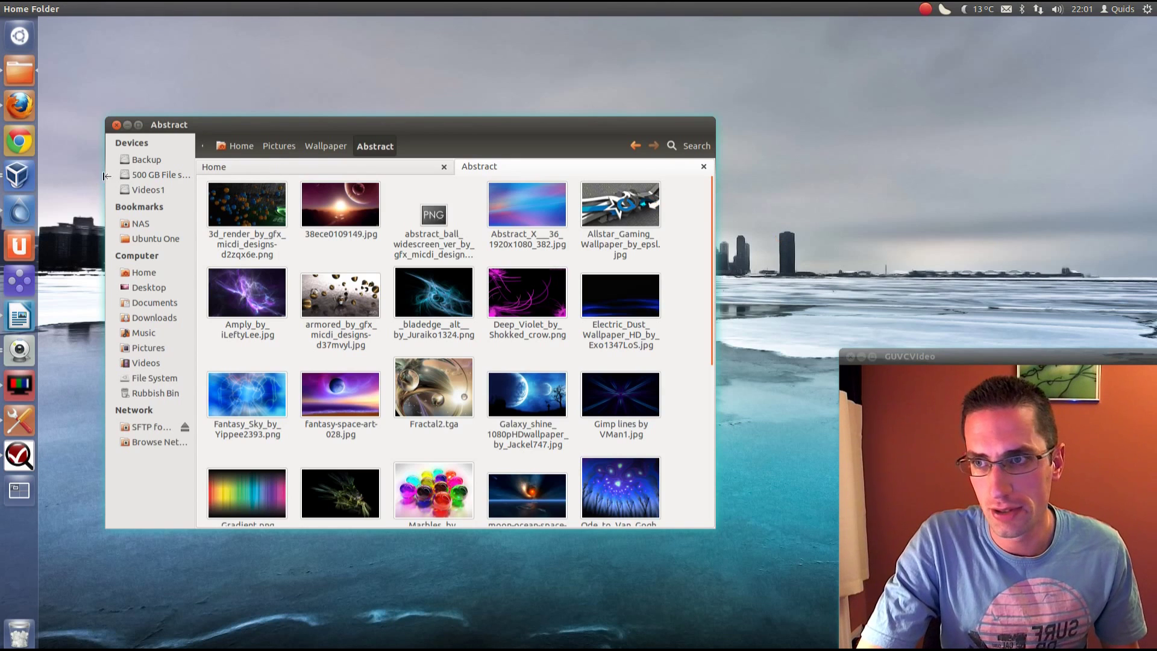
{"action": "left_click", "coordinate": [127, 125]}
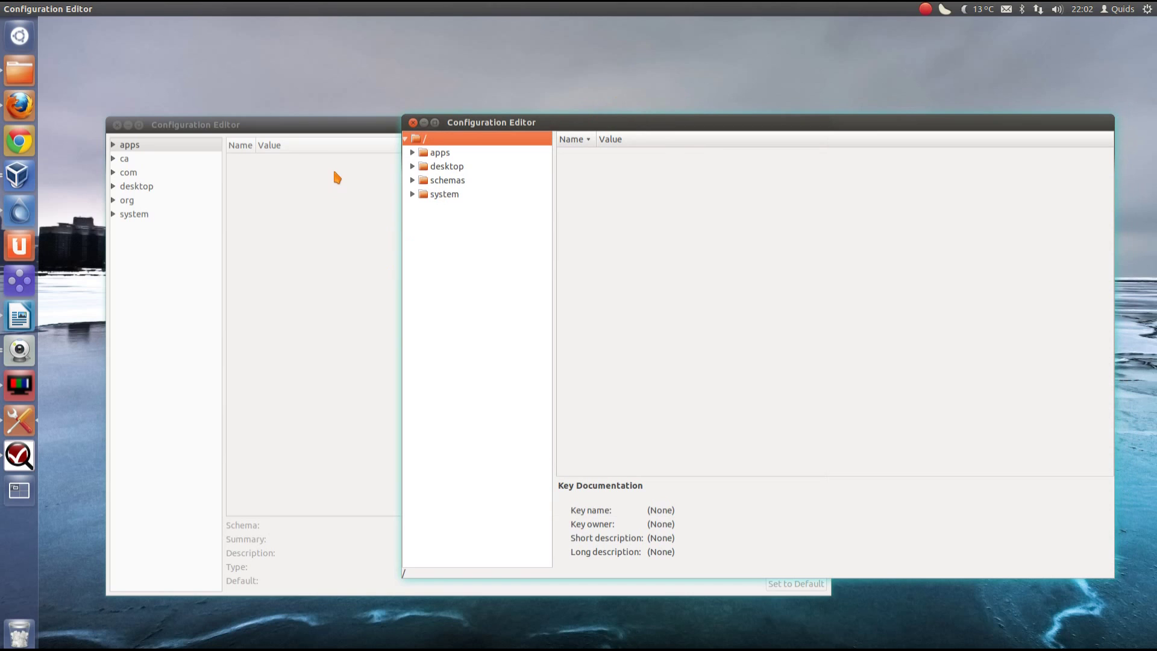
{"action": "left_click", "coordinate": [287, 129]}
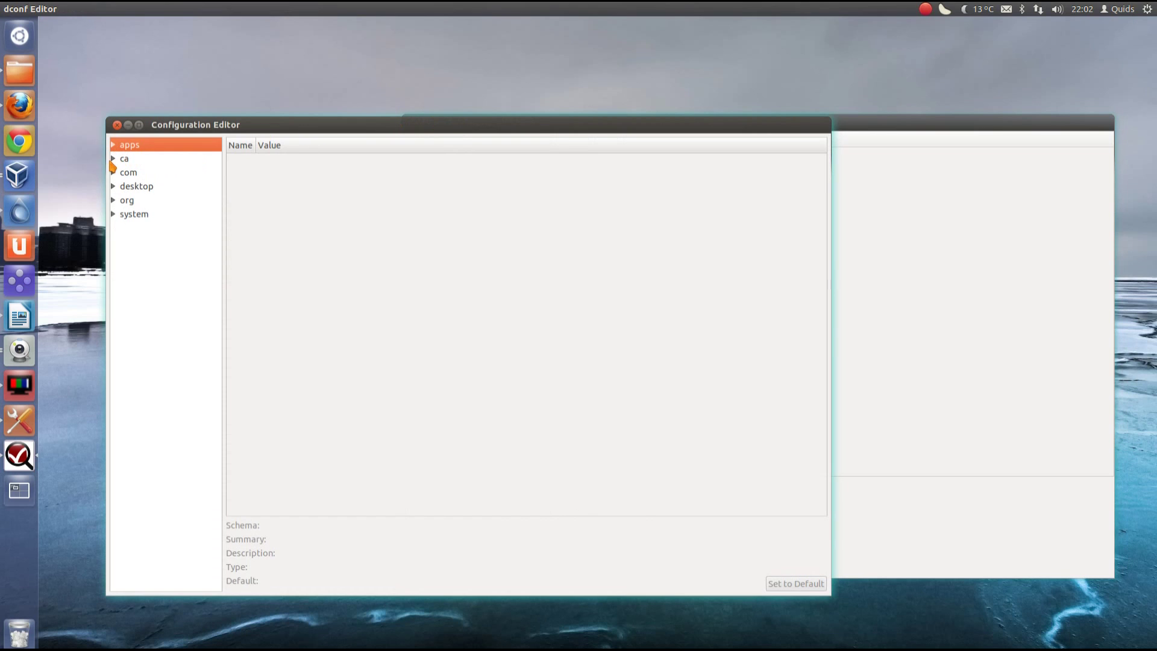
{"action": "left_click", "coordinate": [113, 146]}
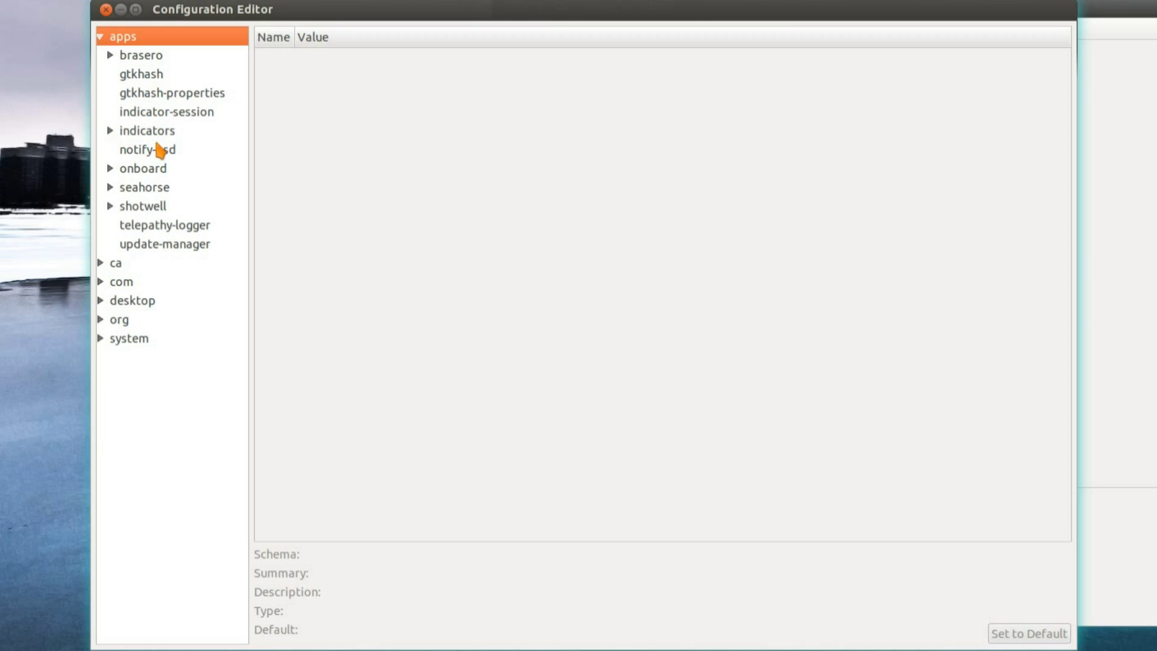
Step: Browse the notify-osd and onboard app settings, briefly expanding and collapsing the ca branch
{"action": "left_click", "coordinate": [160, 151]}
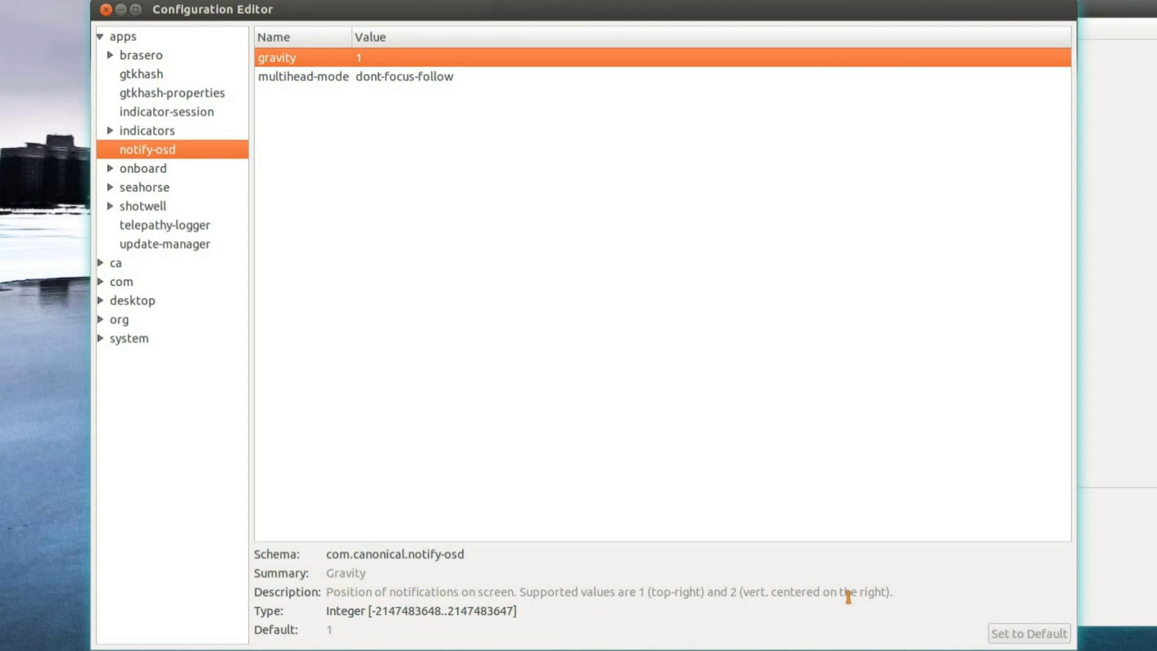
{"action": "left_click", "coordinate": [143, 168]}
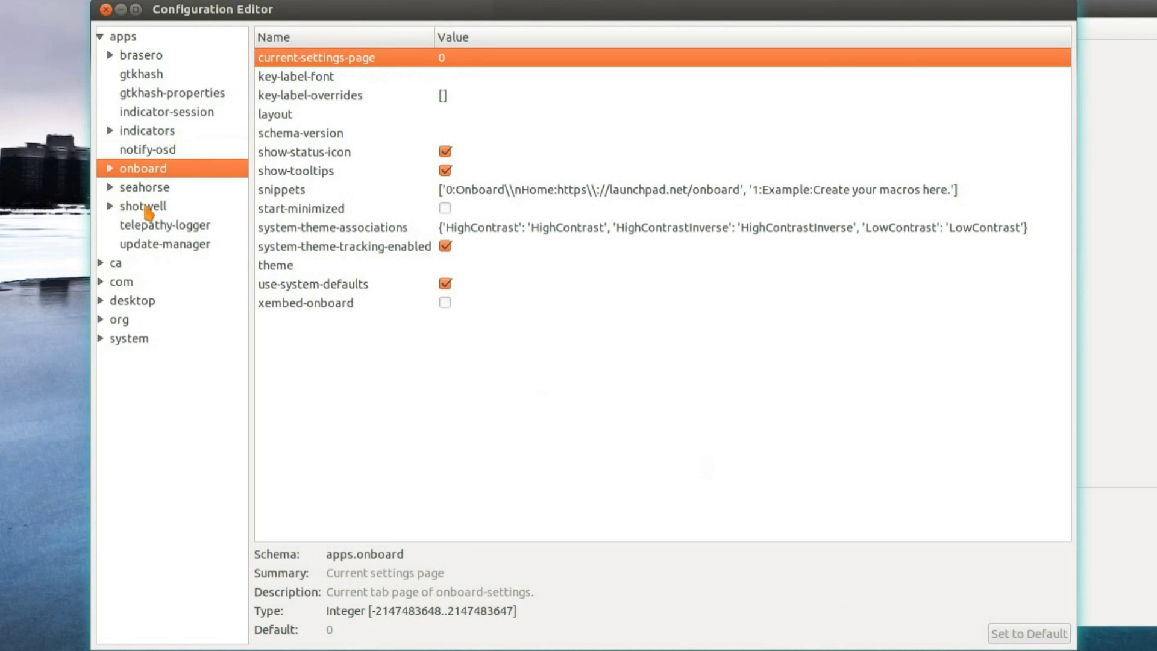
{"action": "left_click", "coordinate": [112, 263]}
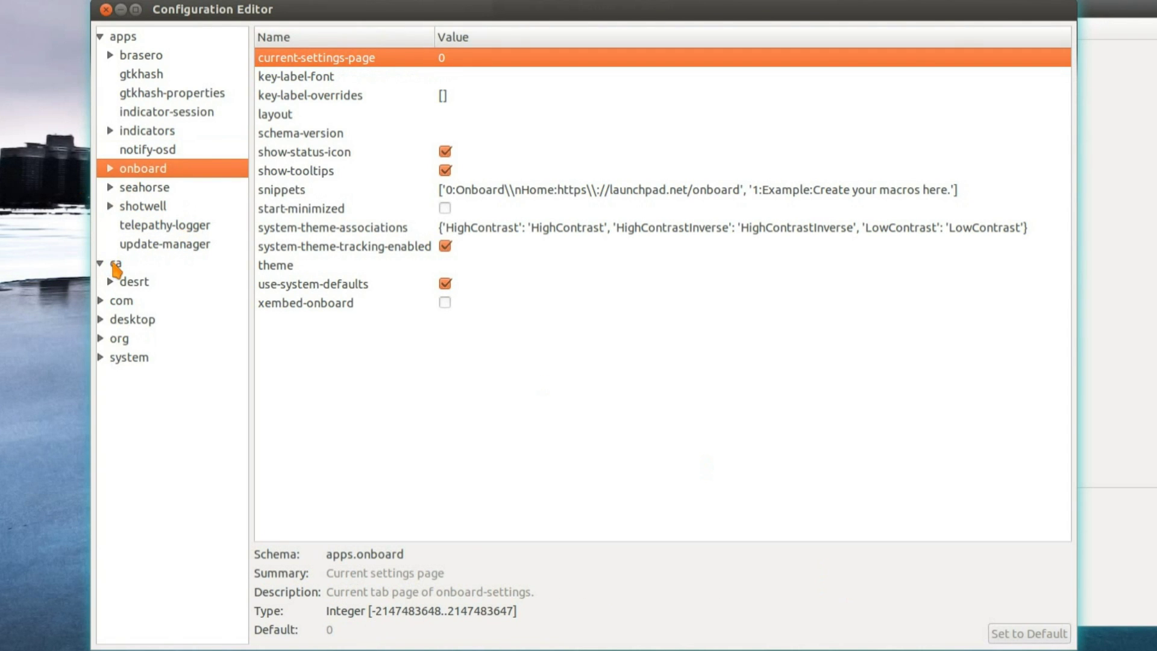
{"action": "left_click", "coordinate": [116, 265]}
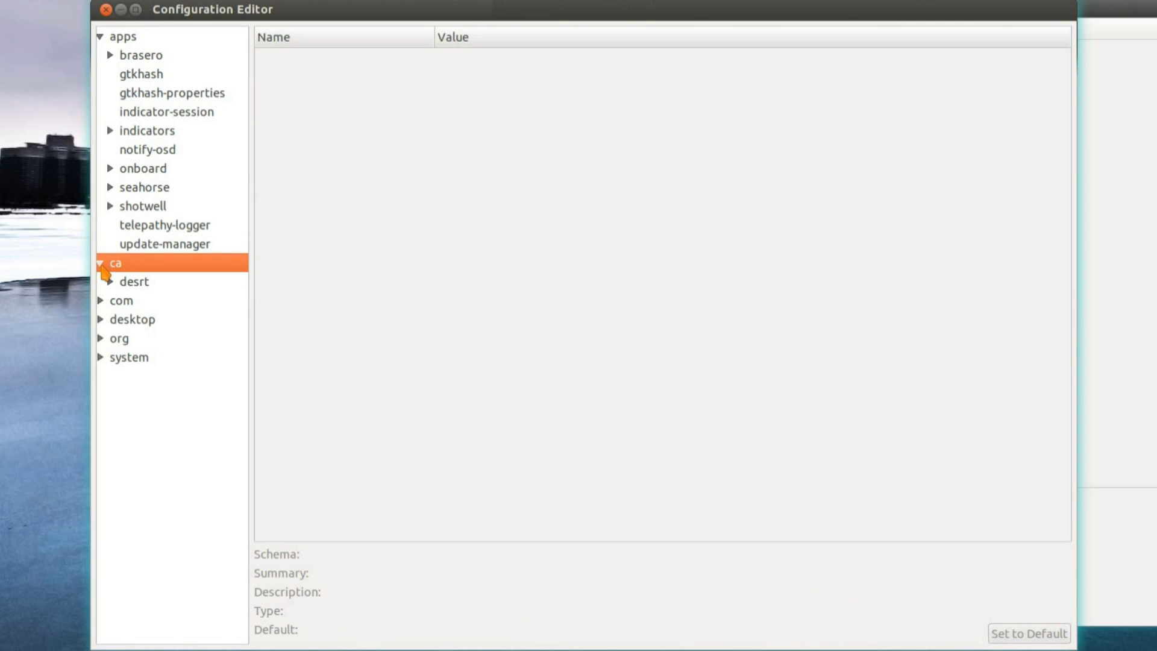
{"action": "left_click", "coordinate": [100, 263]}
Step: Show com › canonical › indicator › sound keys and read interested-media-players (default ['rhythmbox'])
{"action": "left_click", "coordinate": [101, 282]}
{"action": "left_click", "coordinate": [139, 282]}
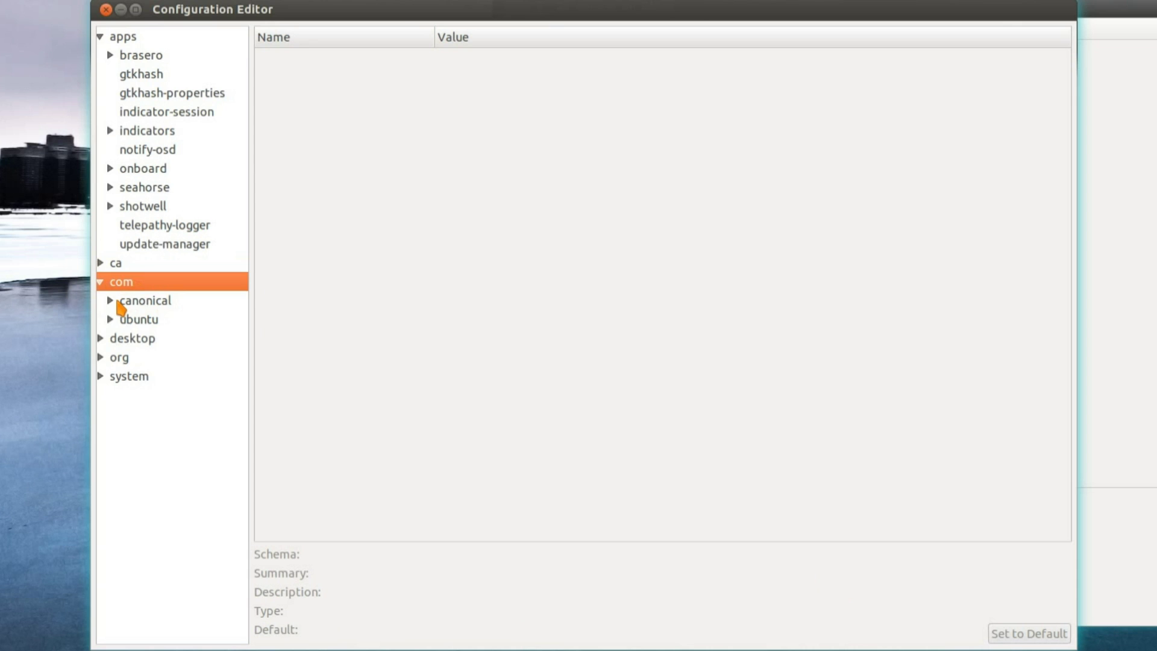
{"action": "left_click", "coordinate": [125, 304]}
{"action": "left_click", "coordinate": [110, 300]}
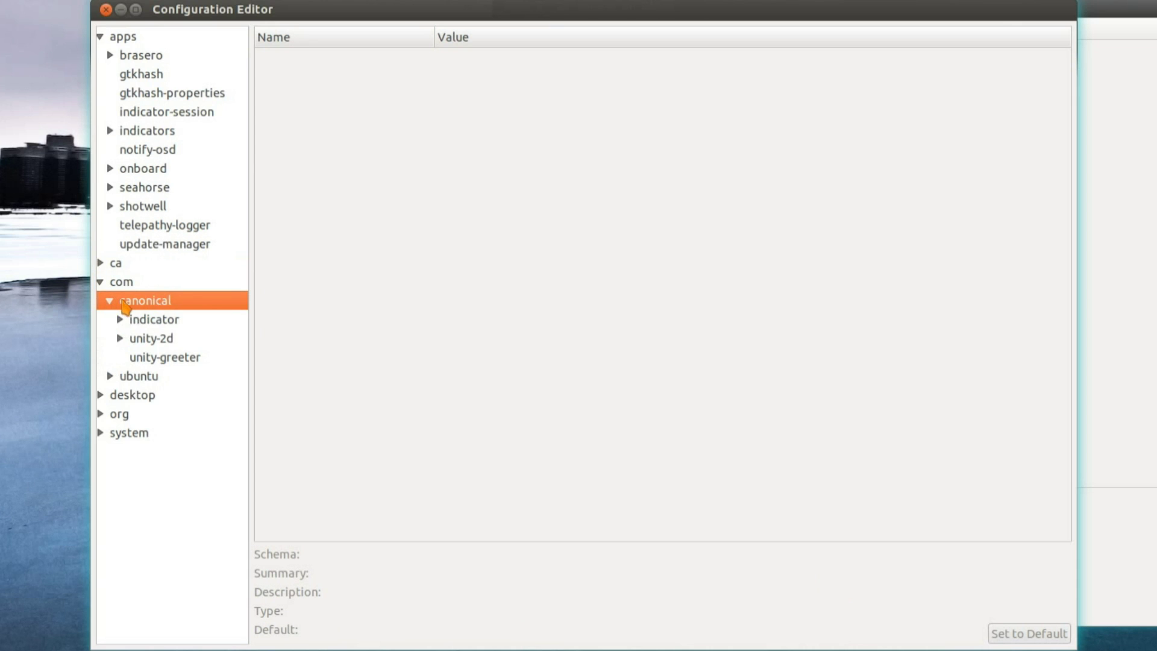
{"action": "left_click", "coordinate": [122, 324]}
{"action": "left_click", "coordinate": [120, 321]}
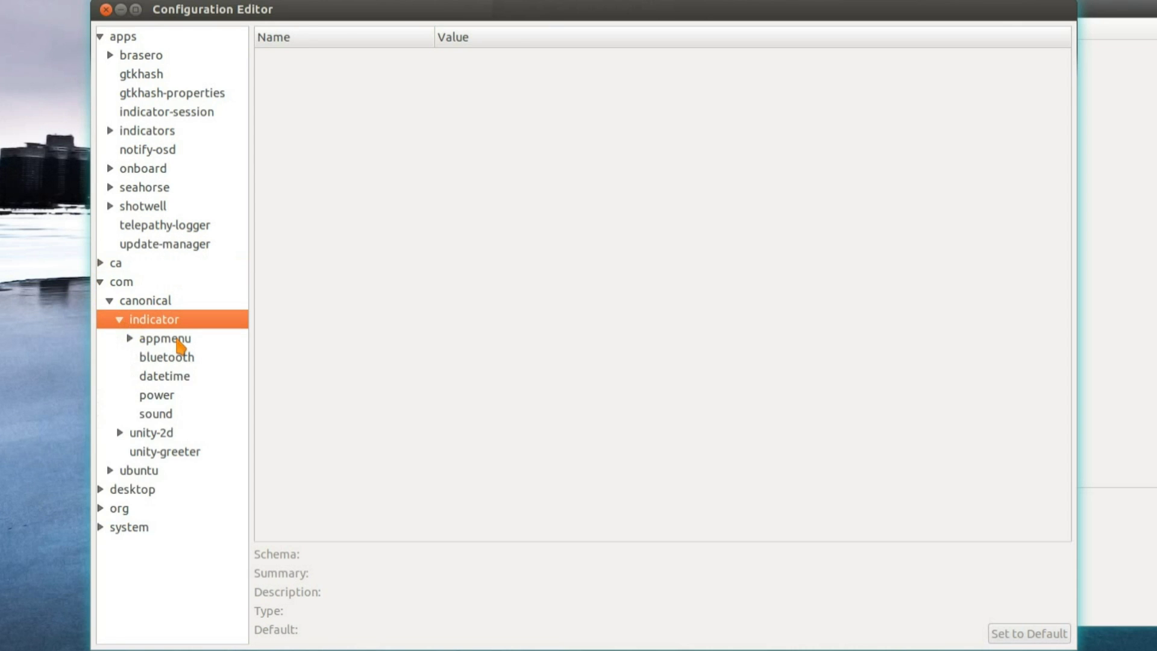
{"action": "left_click", "coordinate": [167, 420]}
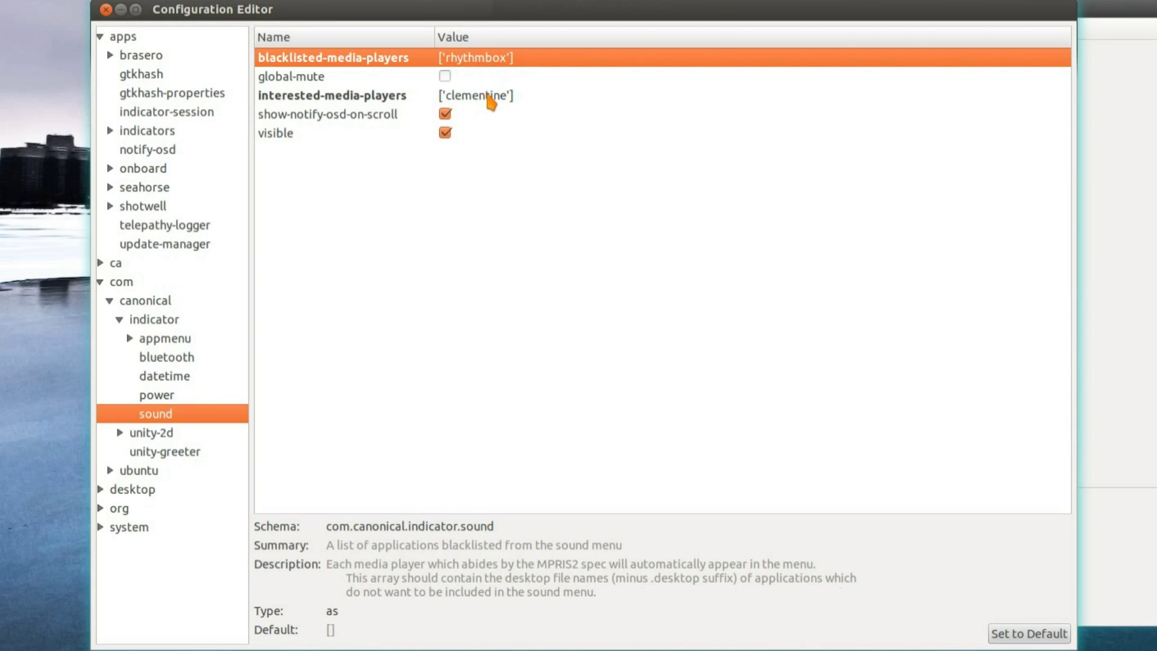
{"action": "left_click", "coordinate": [489, 100]}
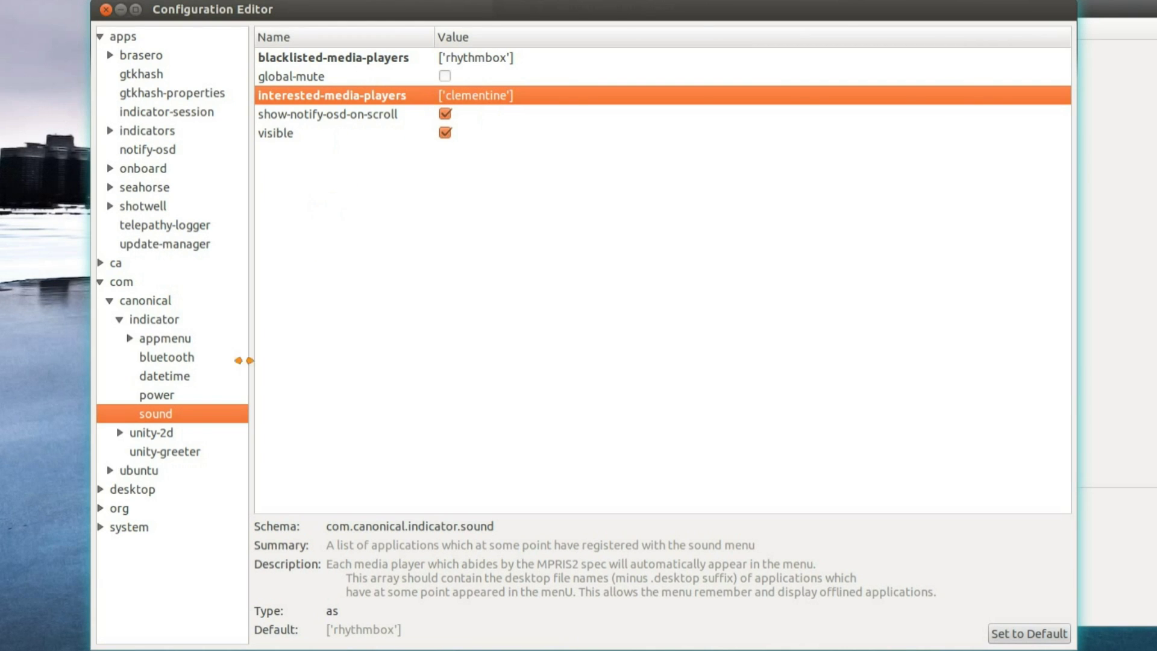
Step: View the unity-2d launcher keys and the possible values for hide-mode
{"action": "left_click", "coordinate": [123, 434]}
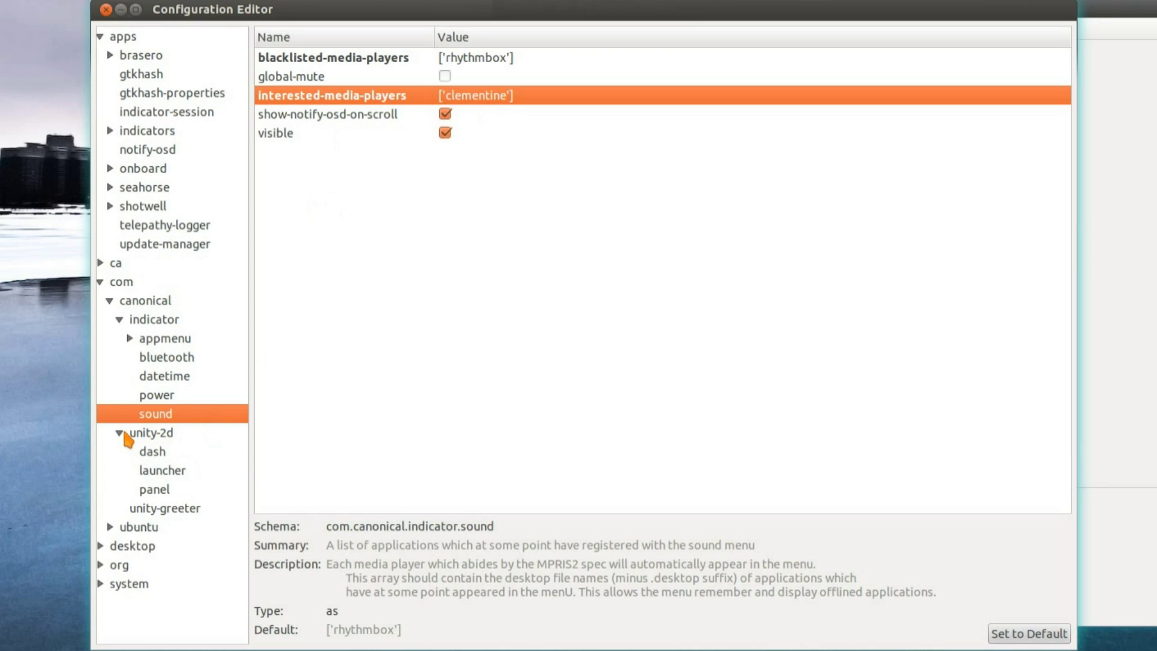
{"action": "left_click", "coordinate": [160, 435]}
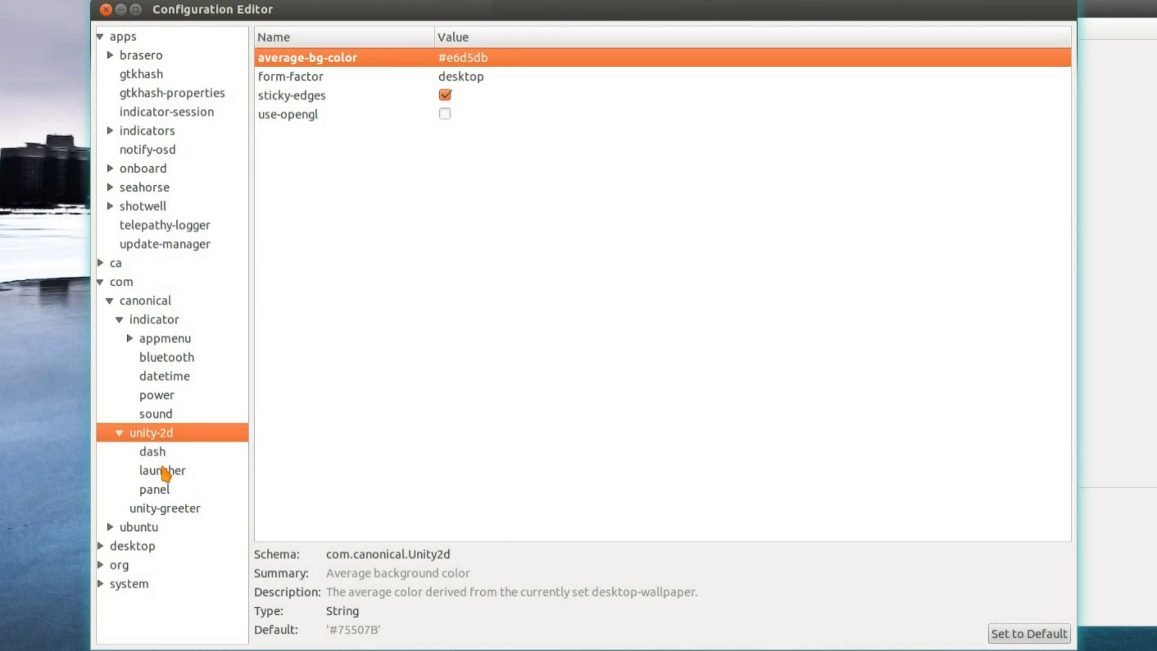
{"action": "left_click", "coordinate": [163, 470]}
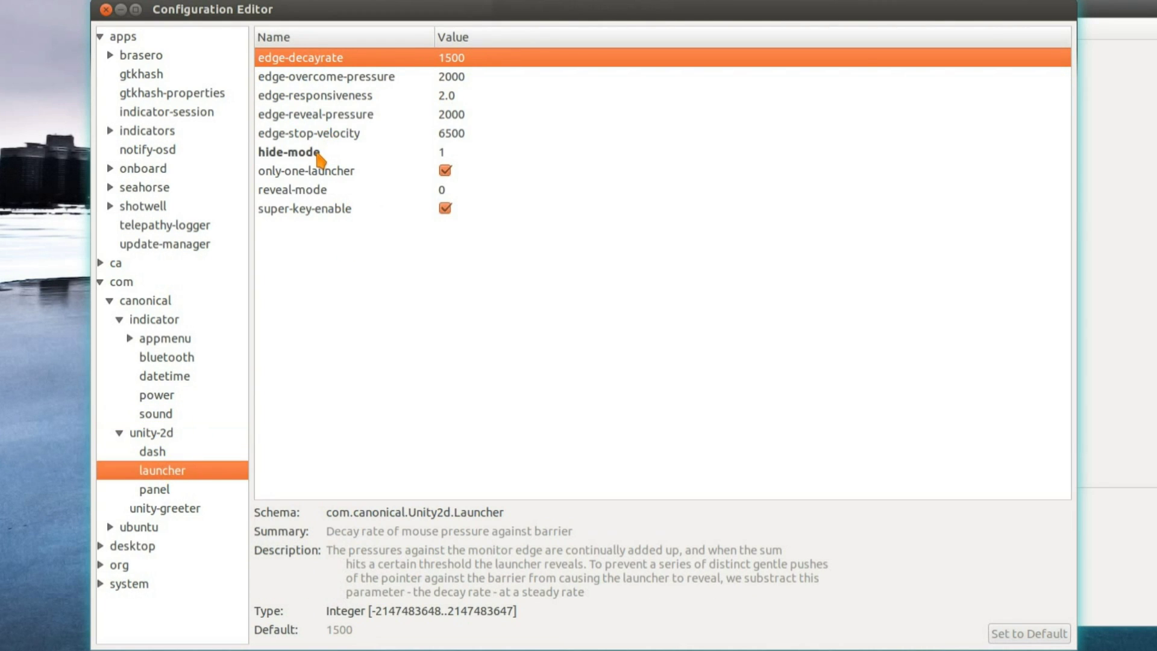
{"action": "left_click", "coordinate": [318, 155]}
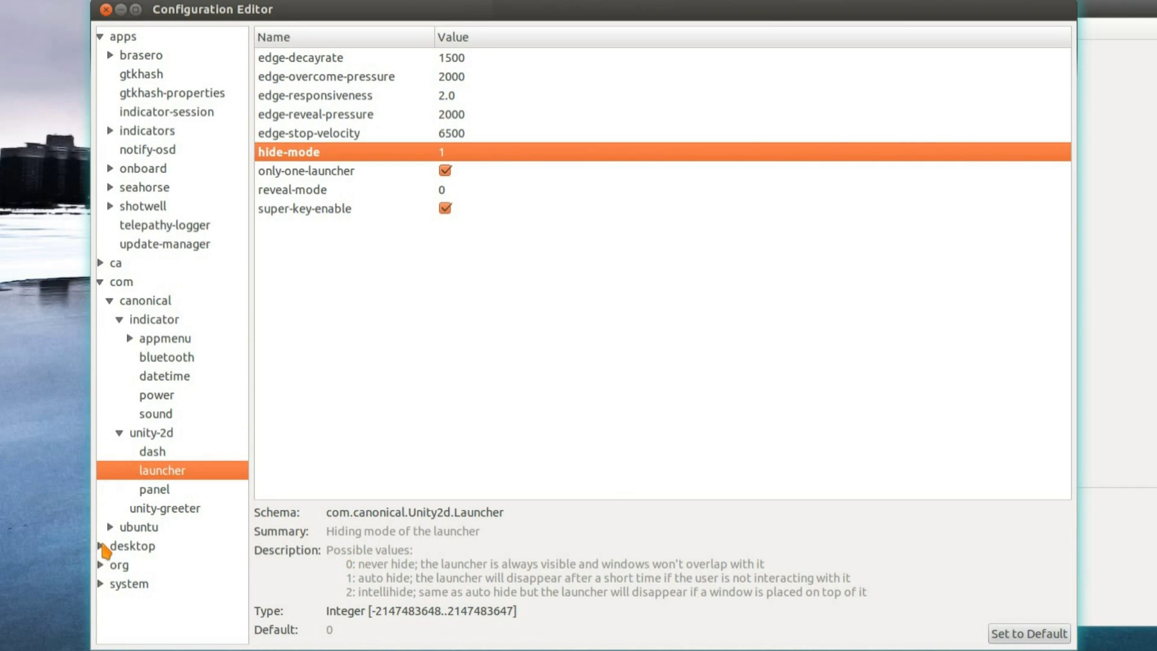
Step: Check the desktop › unity › runner history ['gksu zenmap', 'compiz --replace'] against the Alt+F2 run dialog
{"action": "left_click", "coordinate": [106, 545]}
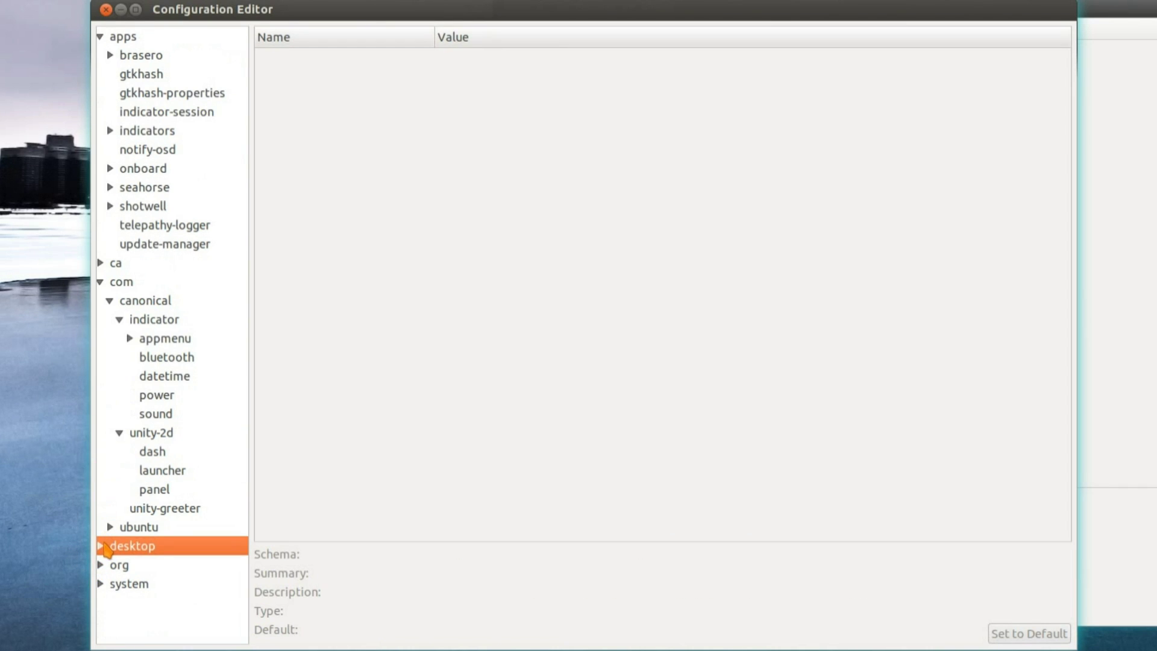
{"action": "left_click", "coordinate": [104, 546]}
{"action": "left_click", "coordinate": [111, 597]}
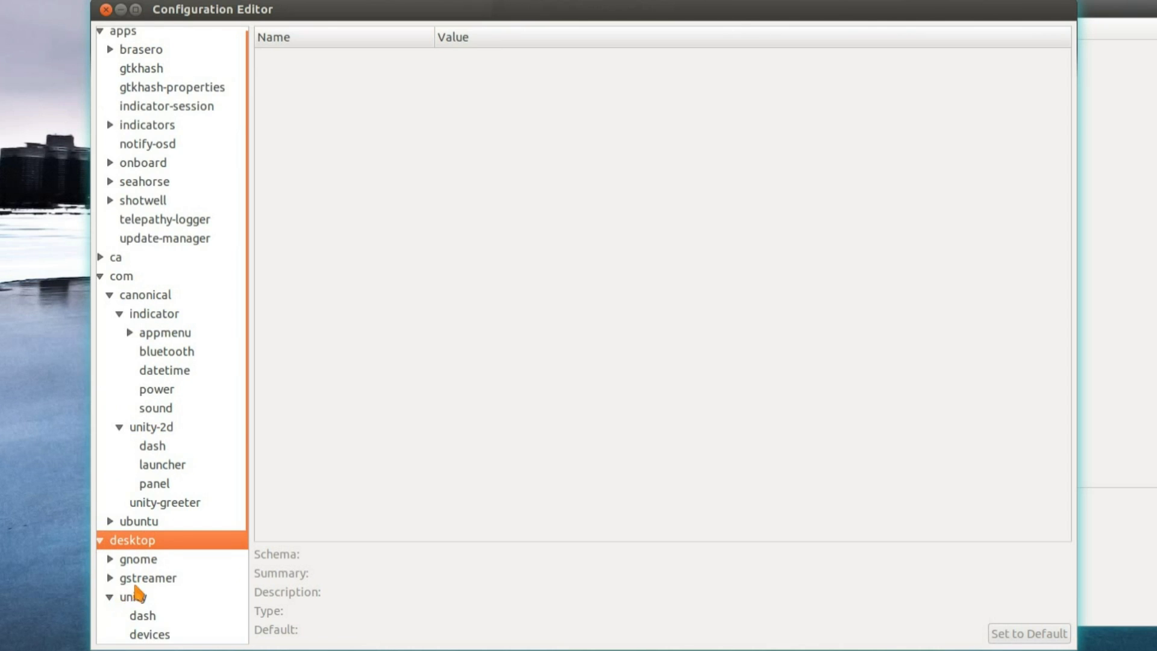
{"action": "left_click", "coordinate": [138, 484]}
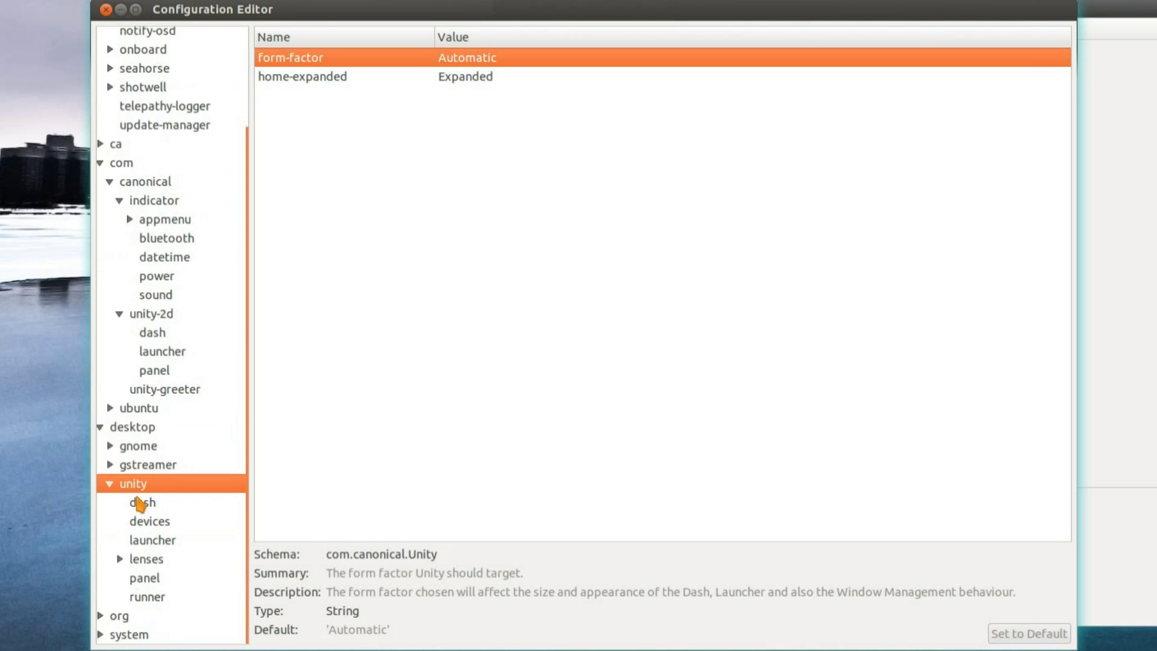
{"action": "left_click", "coordinate": [145, 504]}
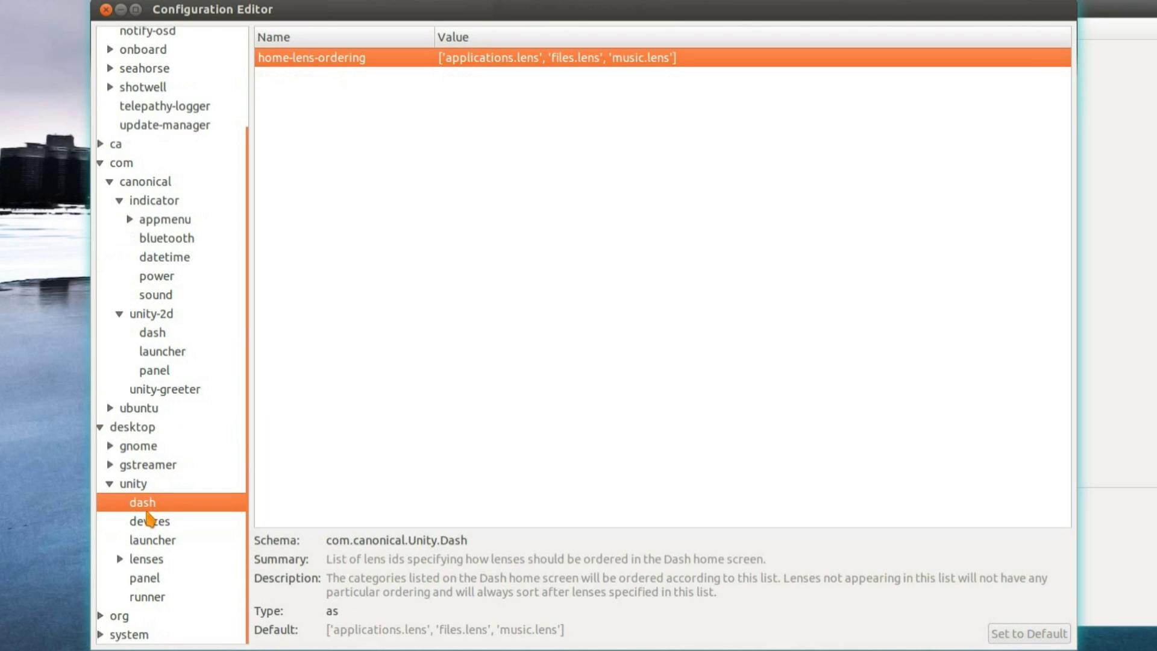
{"action": "left_click", "coordinate": [149, 522]}
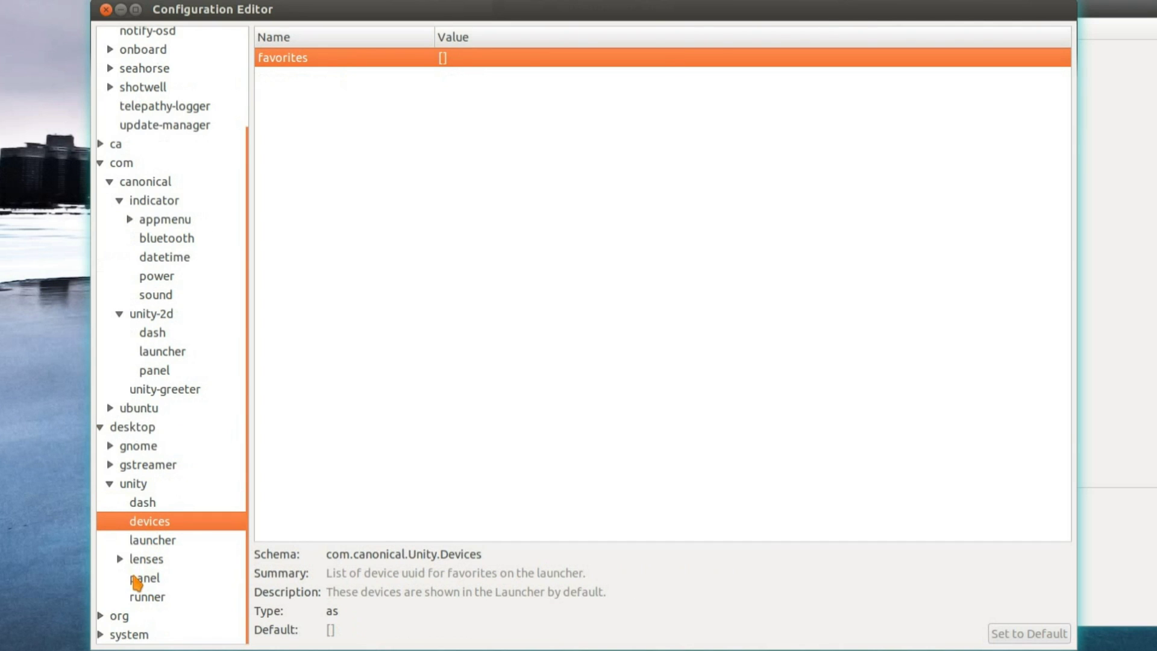
{"action": "left_click", "coordinate": [144, 580]}
{"action": "left_click", "coordinate": [156, 597]}
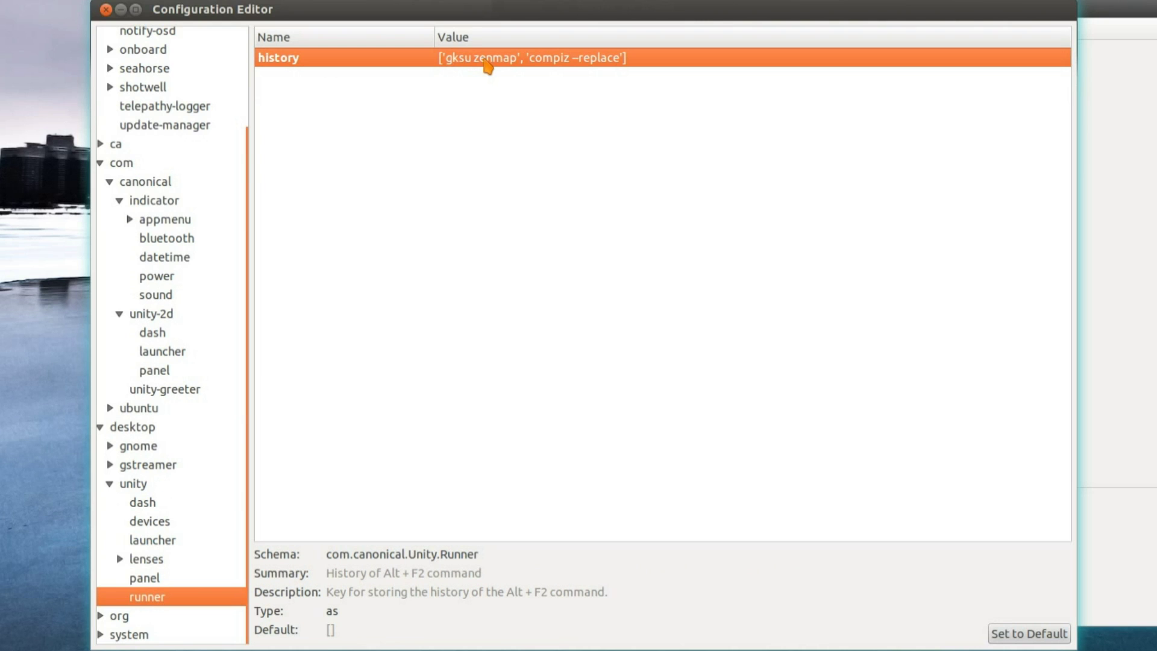
{"action": "key", "text": "alt+F2"}
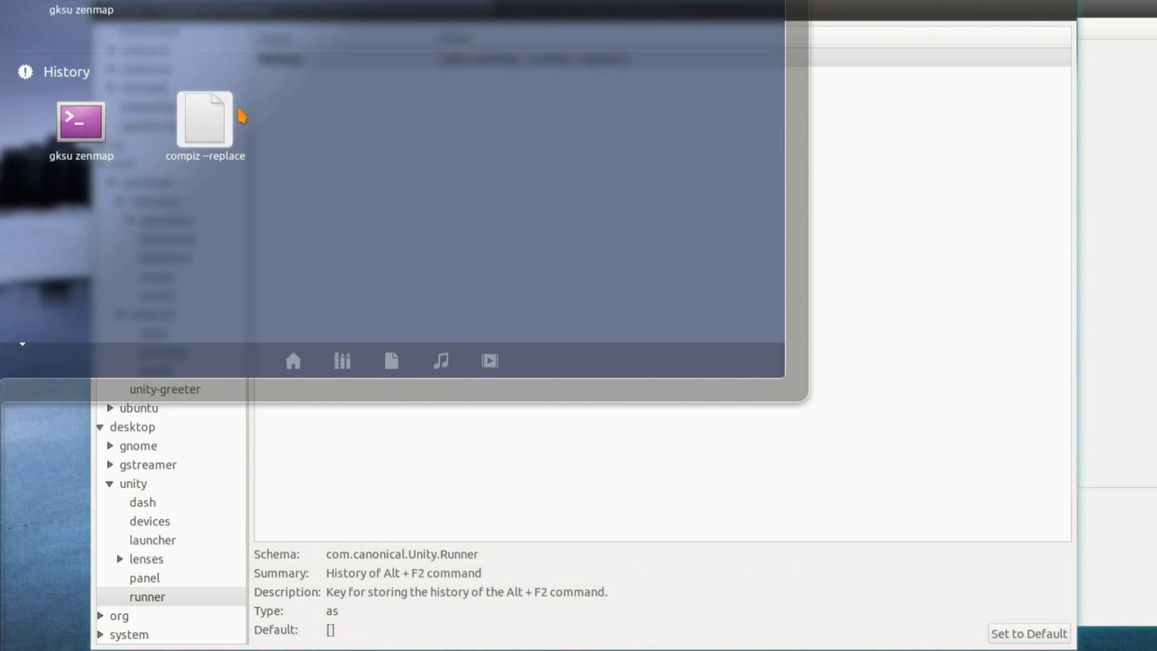
{"action": "left_click", "coordinate": [804, 130]}
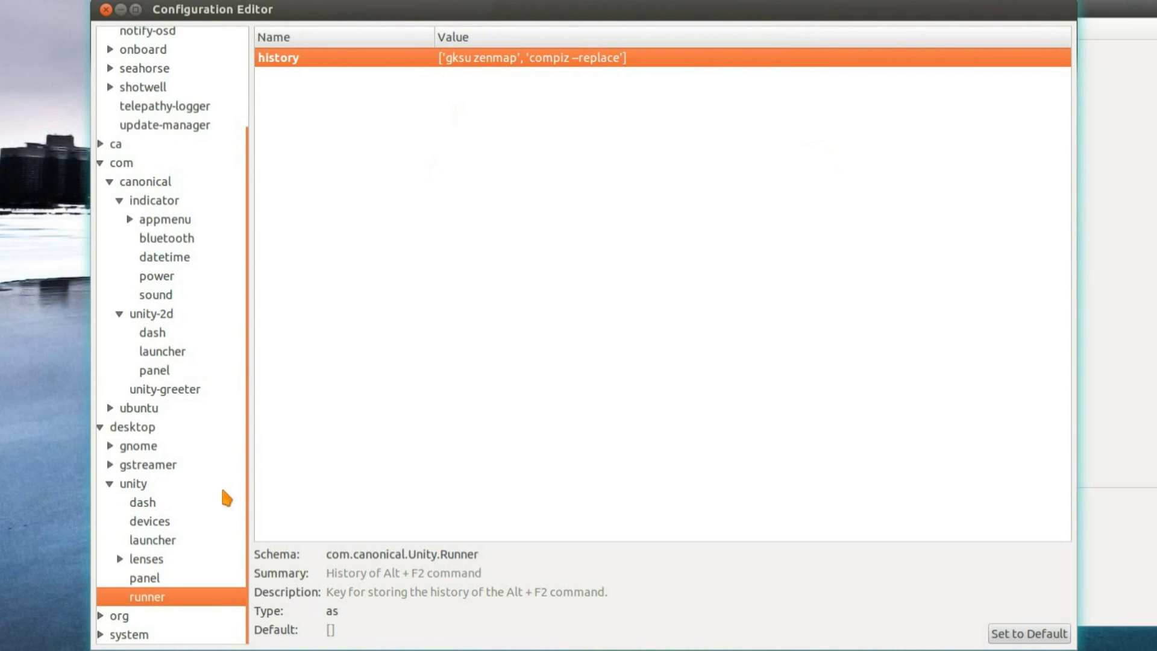
Step: Collapse desktop and open the org › gnome › desktop › interface keys
{"action": "left_click", "coordinate": [138, 613]}
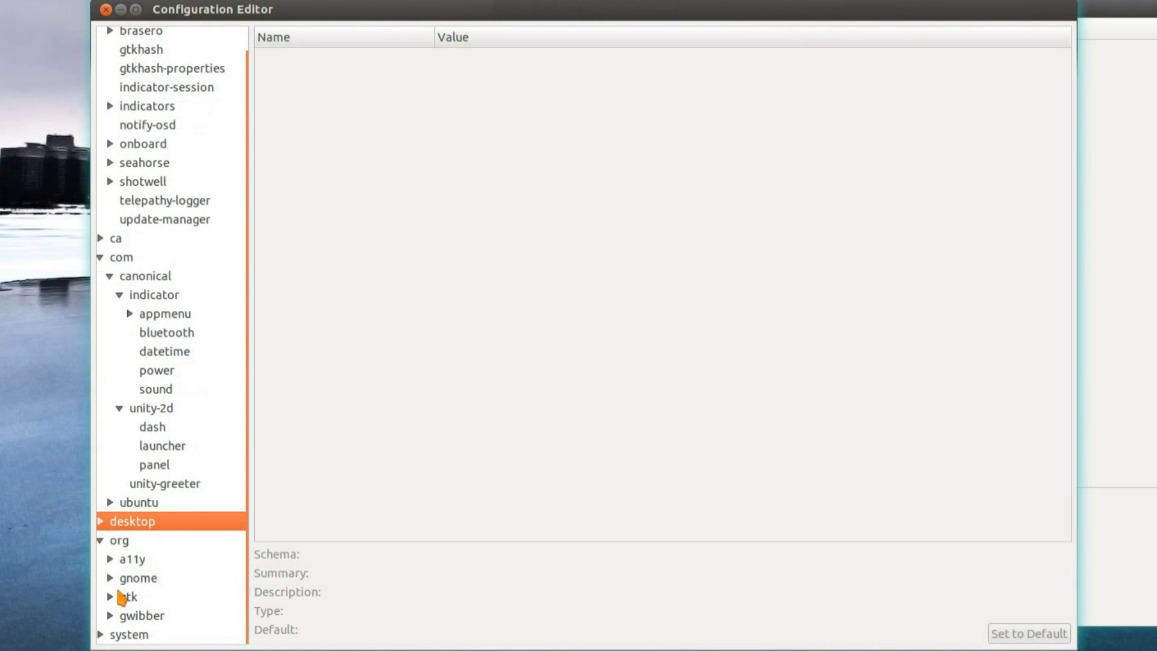
{"action": "left_click", "coordinate": [110, 577]}
{"action": "scroll", "coordinate": [172, 554], "scroll_direction": "down", "scroll_amount": 3}
{"action": "scroll", "coordinate": [164, 492], "scroll_direction": "down", "scroll_amount": 2}
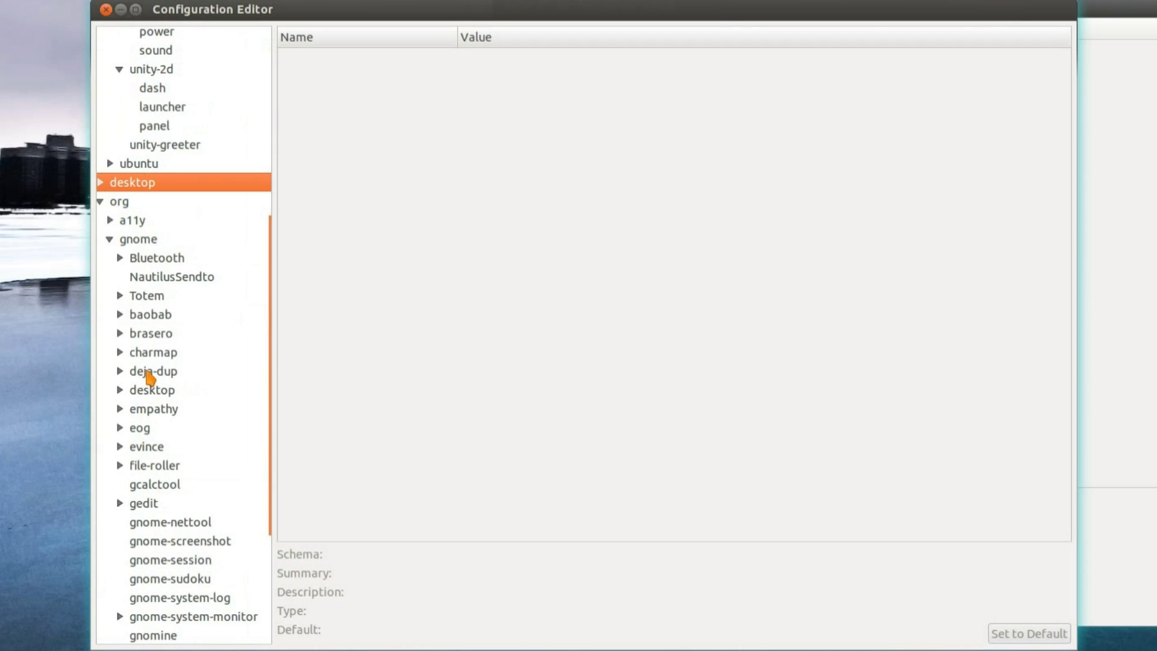
{"action": "left_click", "coordinate": [120, 390]}
{"action": "left_click", "coordinate": [161, 467]}
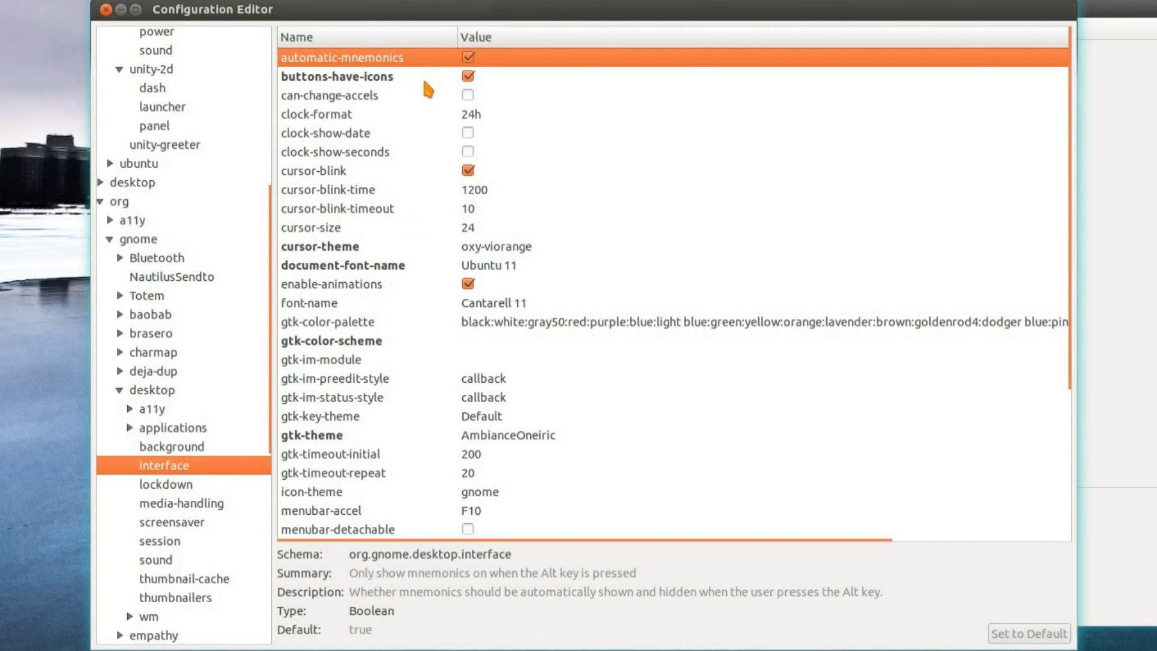
Step: Inspect interface keys from buttons-have-icons to ubuntu-overlay-scrollbars, including monospace-font-name Ubuntu Mono 14
{"action": "left_click", "coordinate": [385, 83]}
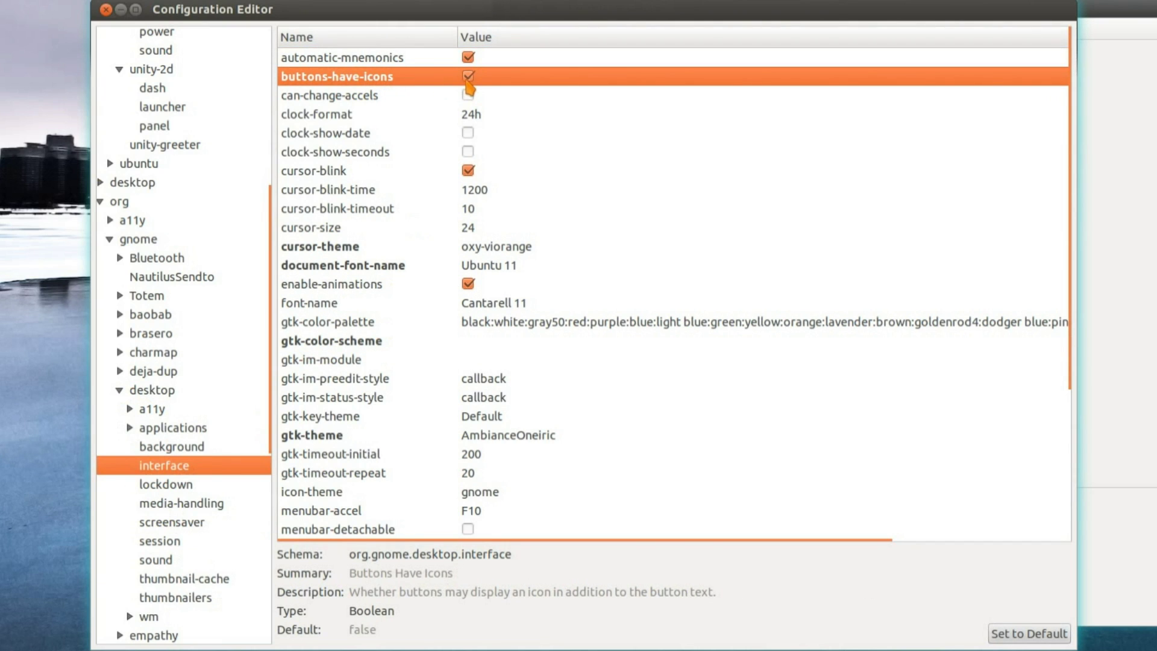
{"action": "left_click", "coordinate": [332, 248]}
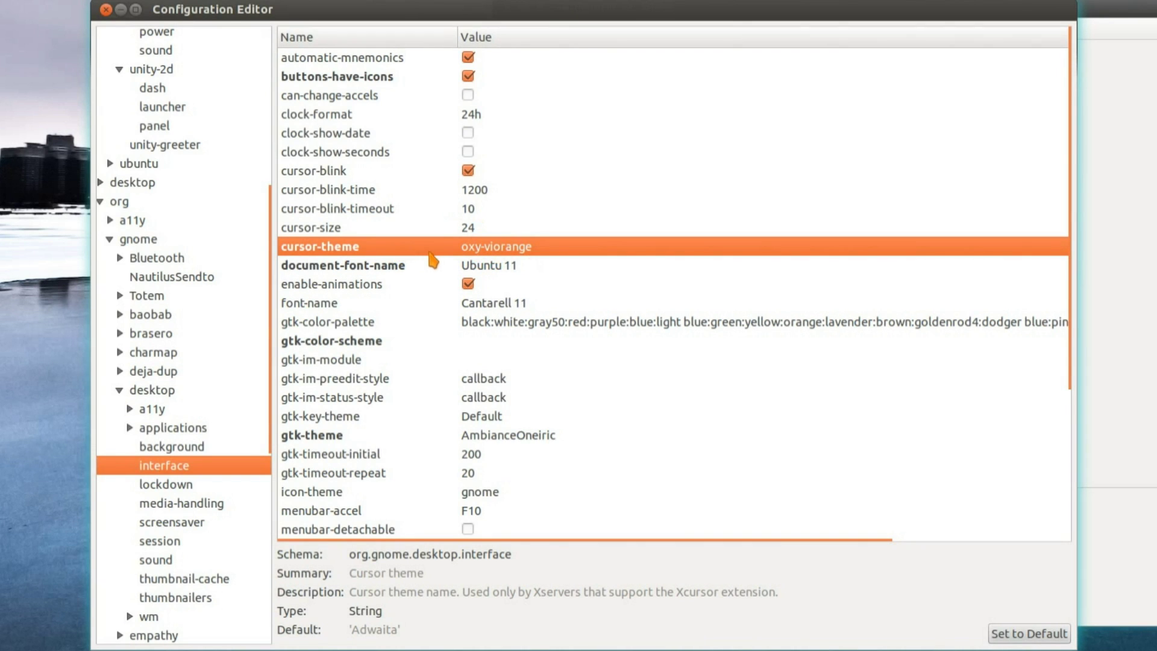
{"action": "left_click", "coordinate": [410, 272]}
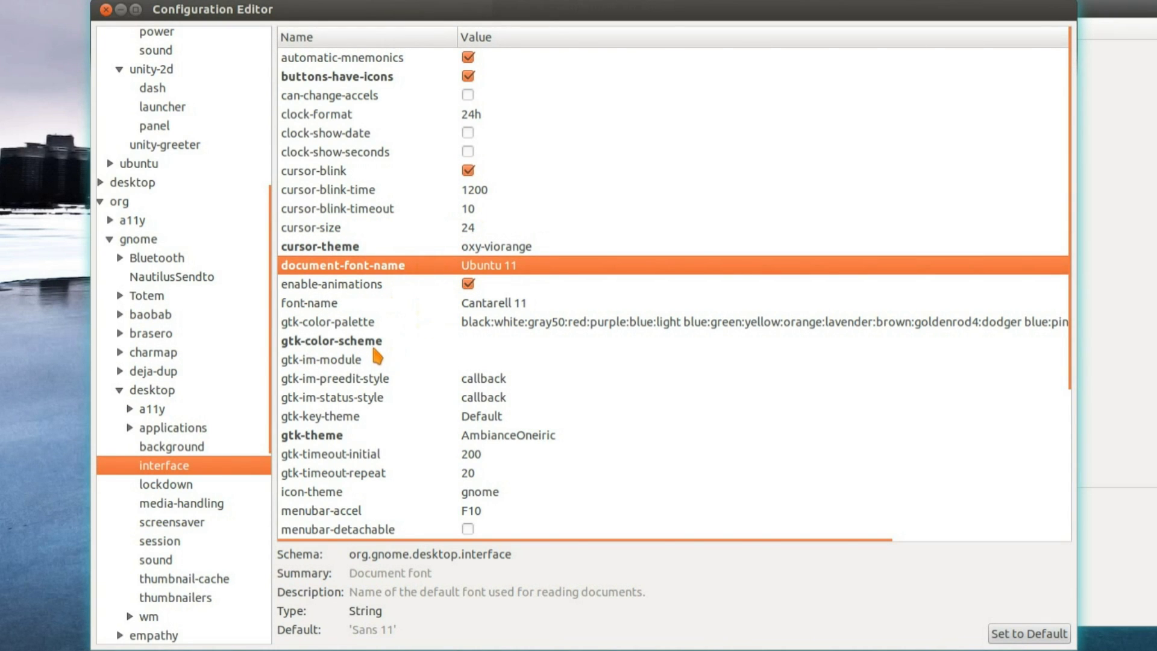
{"action": "scroll", "coordinate": [367, 356], "scroll_direction": "down", "scroll_amount": 3}
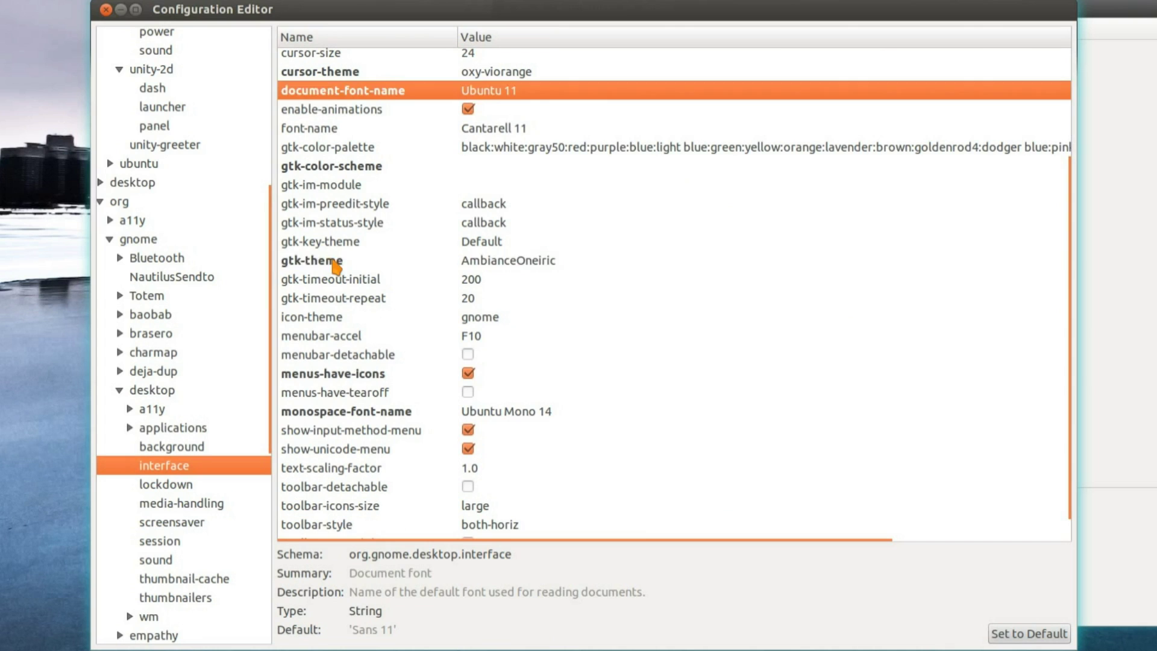
{"action": "left_click", "coordinate": [336, 262]}
{"action": "left_click", "coordinate": [345, 376]}
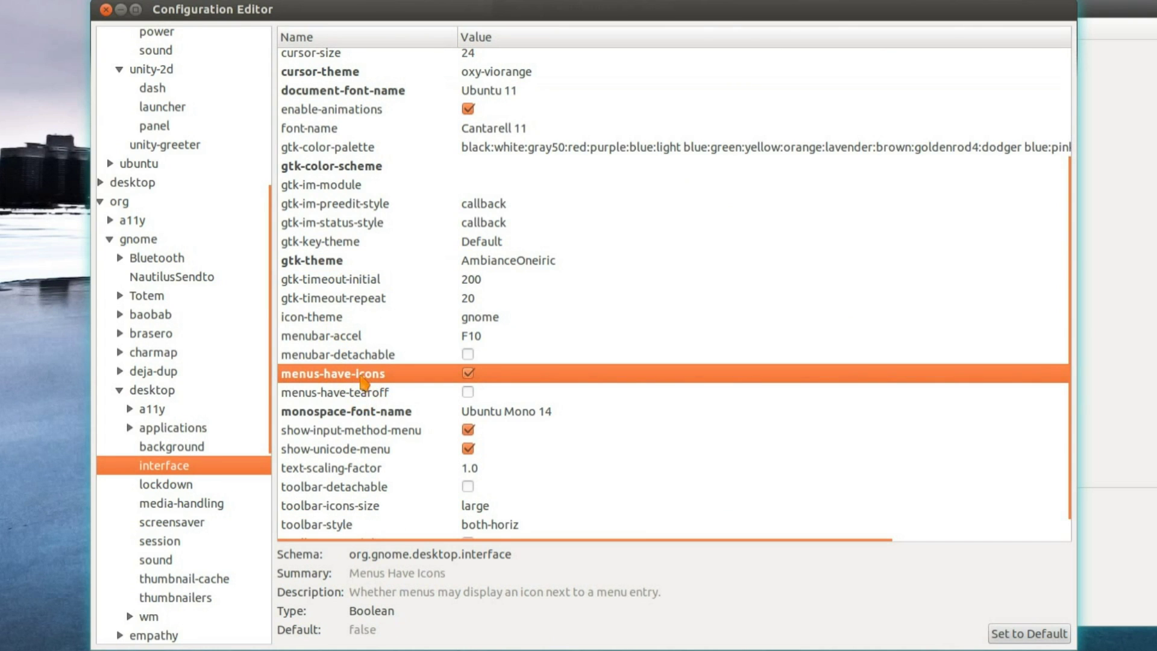
{"action": "scroll", "coordinate": [382, 395], "scroll_direction": "down", "scroll_amount": 1}
{"action": "left_click", "coordinate": [380, 386]}
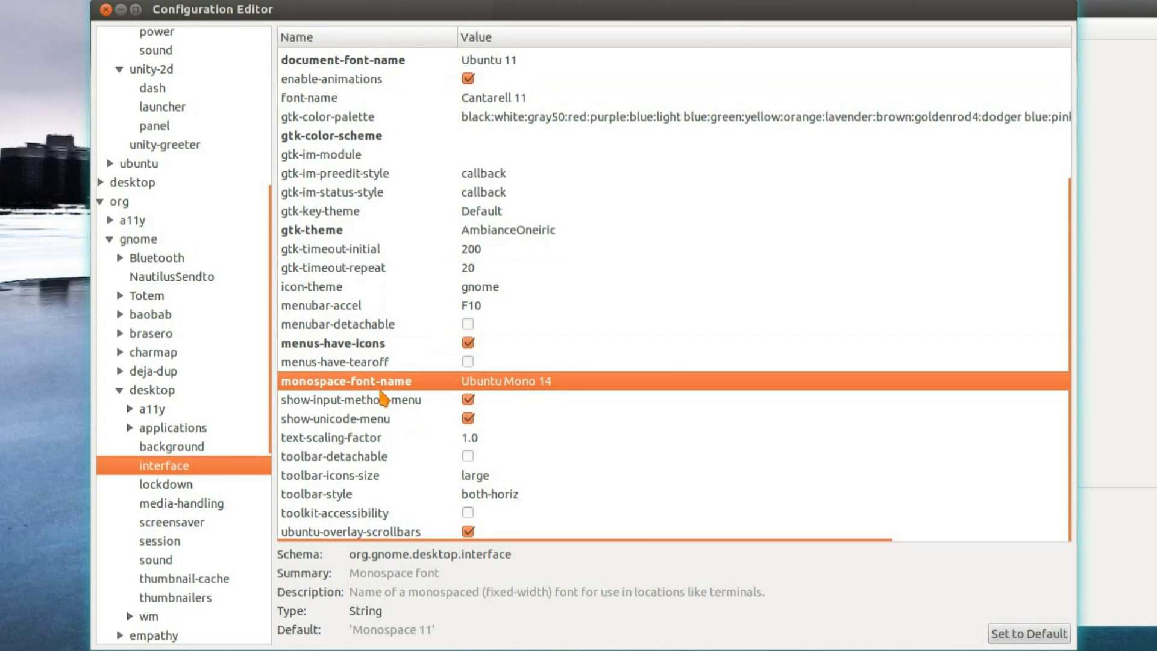
{"action": "mouse_move", "coordinate": [356, 541]}
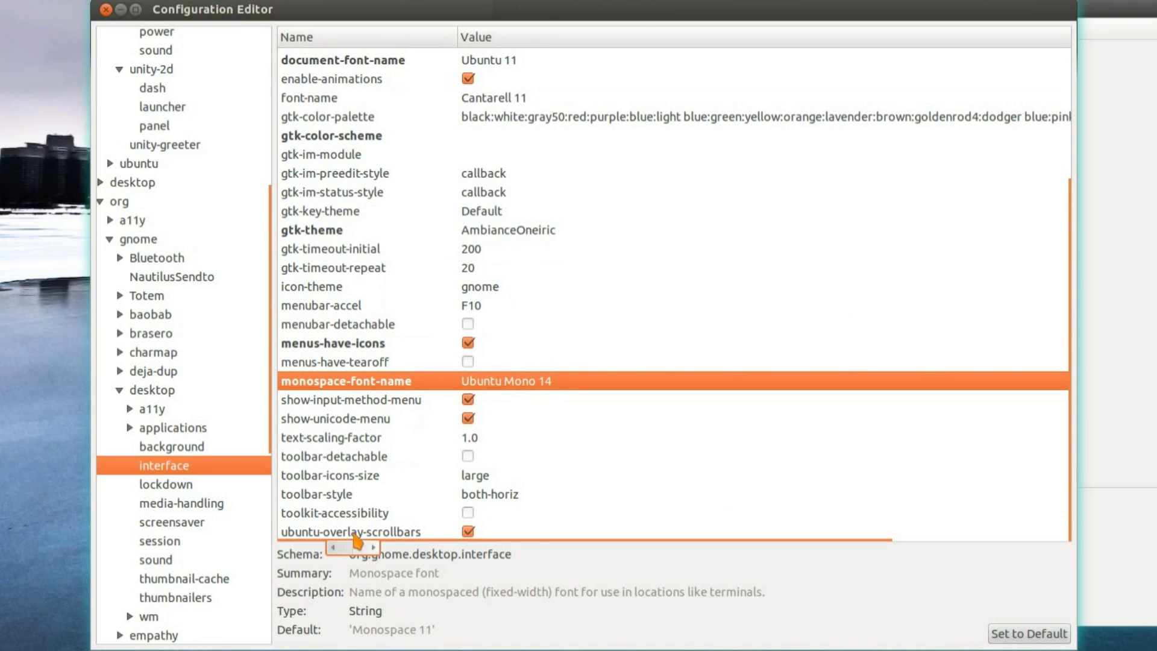
{"action": "left_click", "coordinate": [356, 521]}
{"action": "left_click", "coordinate": [362, 534]}
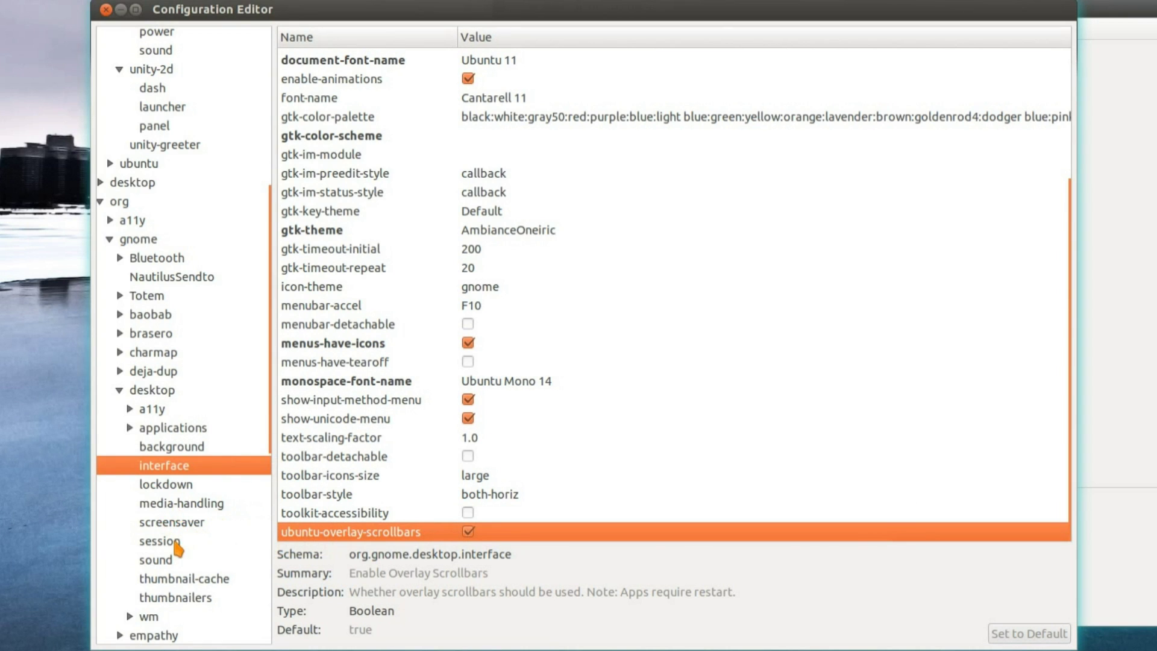
{"action": "scroll", "coordinate": [175, 543], "scroll_direction": "down", "scroll_amount": 6}
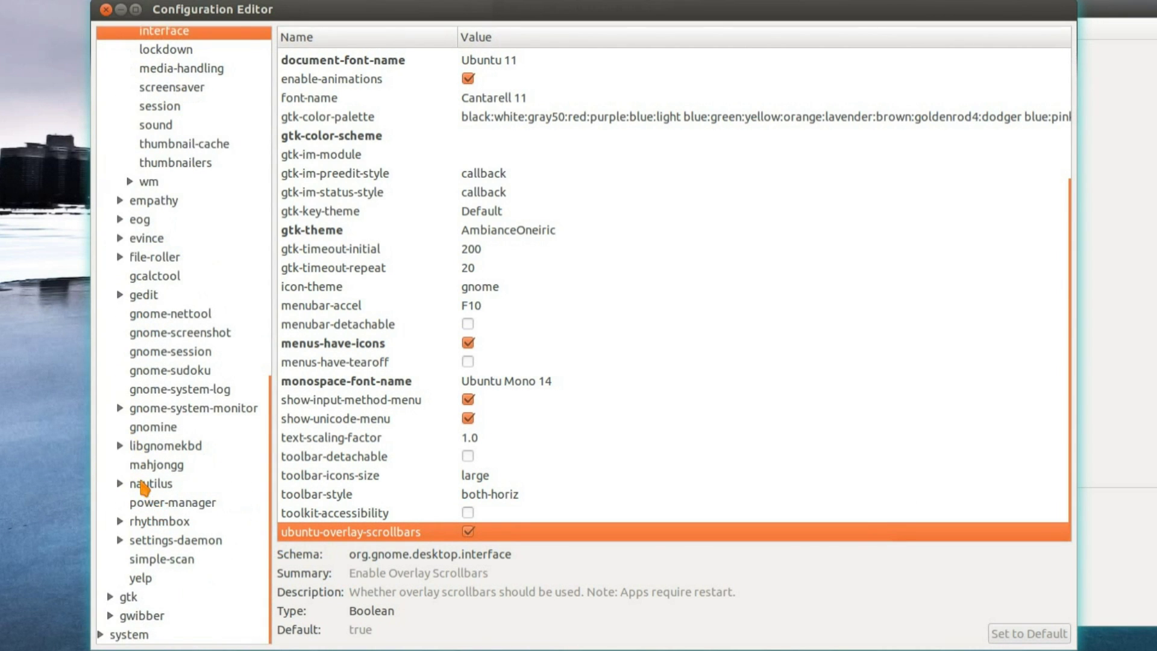
Step: Open org › gnome › nautilus › icon-view and inspect thumbnail-size (134, default 64)
{"action": "left_click", "coordinate": [142, 484]}
{"action": "left_click", "coordinate": [120, 483]}
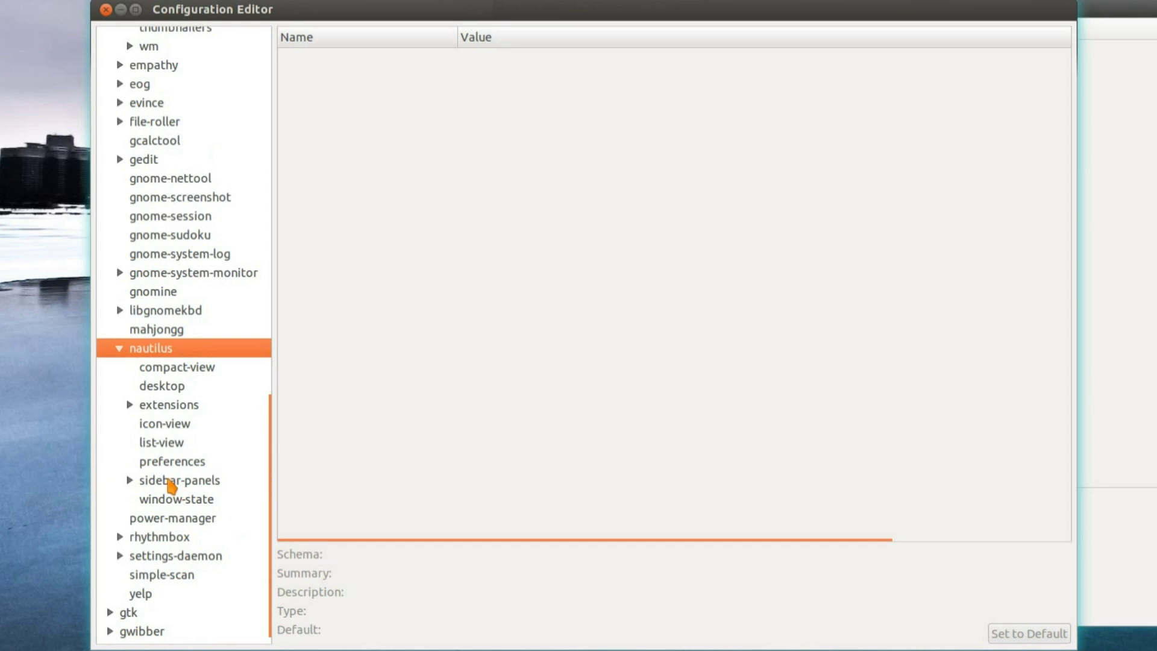
{"action": "left_click", "coordinate": [160, 426]}
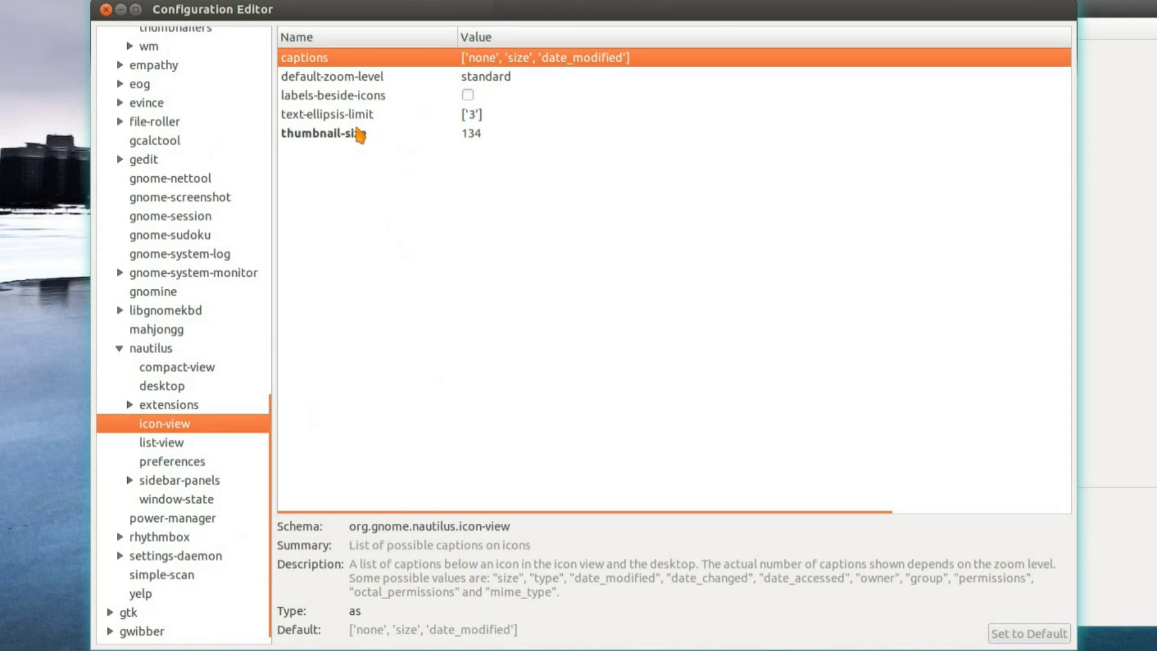
{"action": "left_click", "coordinate": [360, 135]}
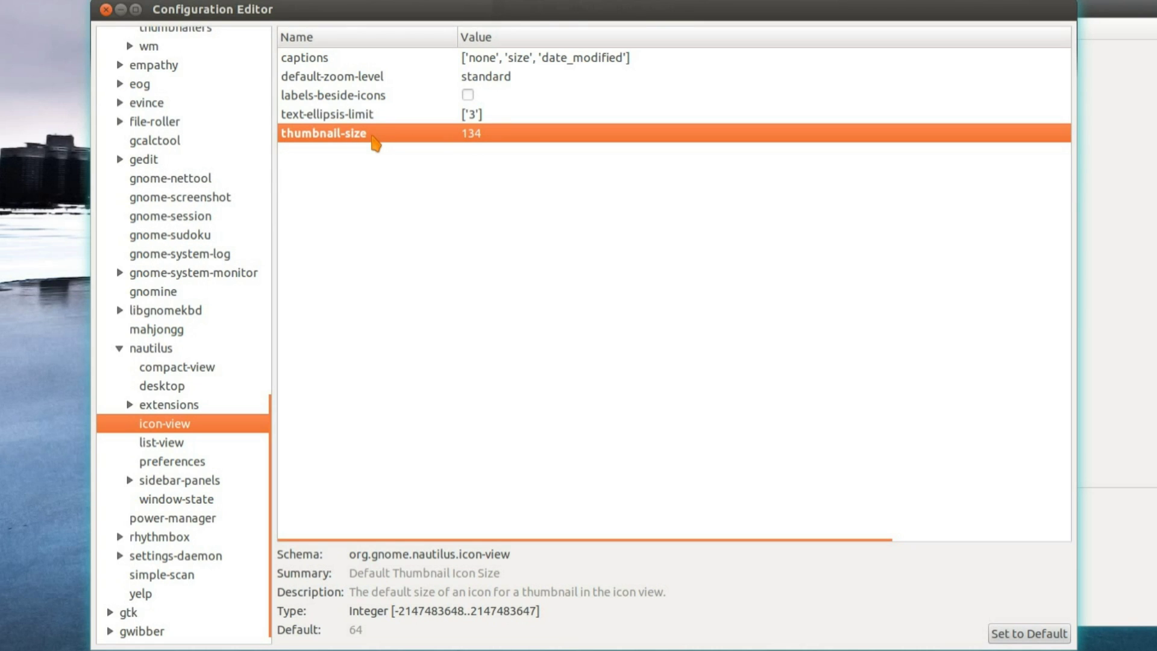
{"action": "scroll", "coordinate": [132, 539], "scroll_direction": "down", "scroll_amount": 1}
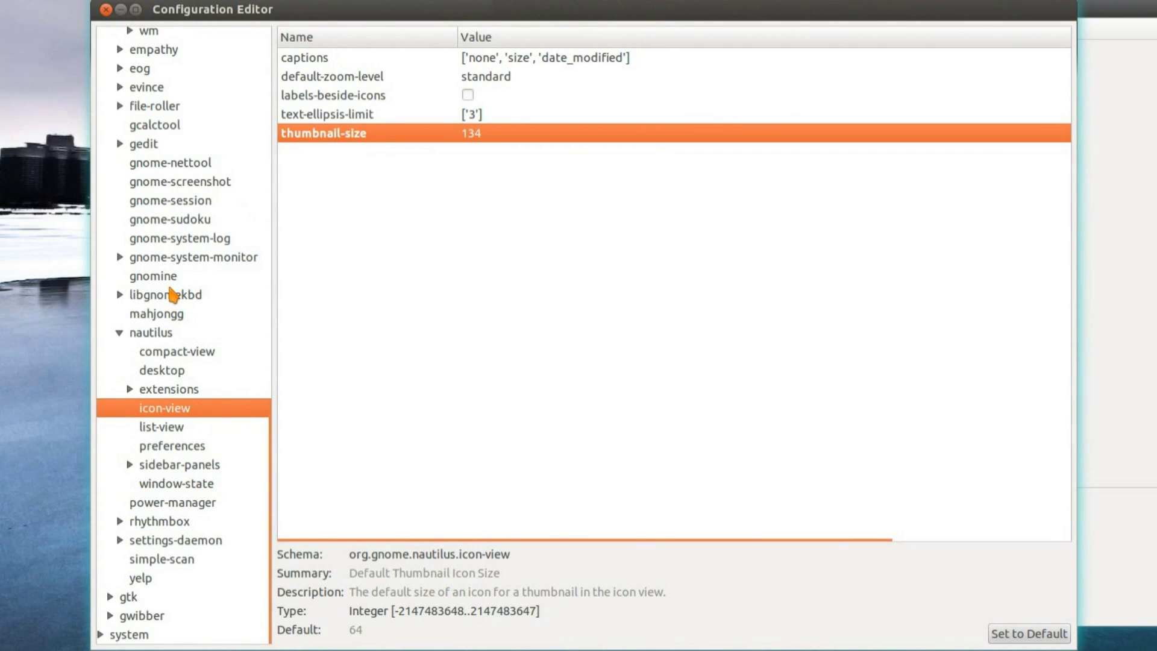
Step: Select the gnome-system-monitor keys, then view System Monitor's Resources graphs for CPU, memory and network
{"action": "left_click", "coordinate": [167, 261]}
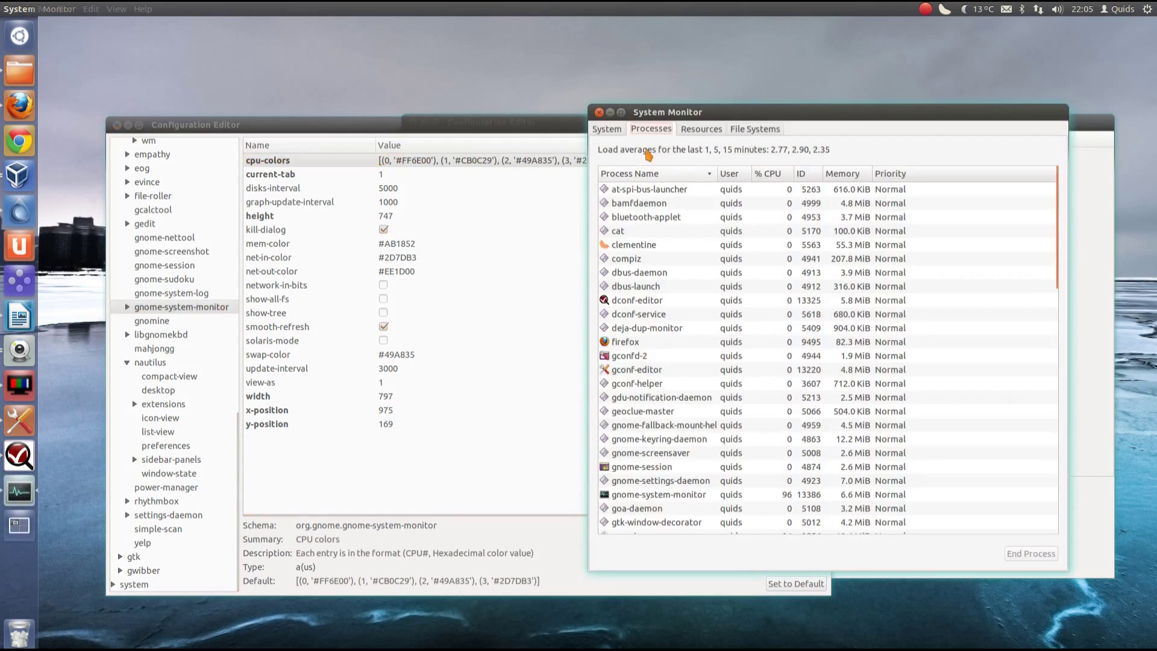
{"action": "left_click", "coordinate": [701, 129]}
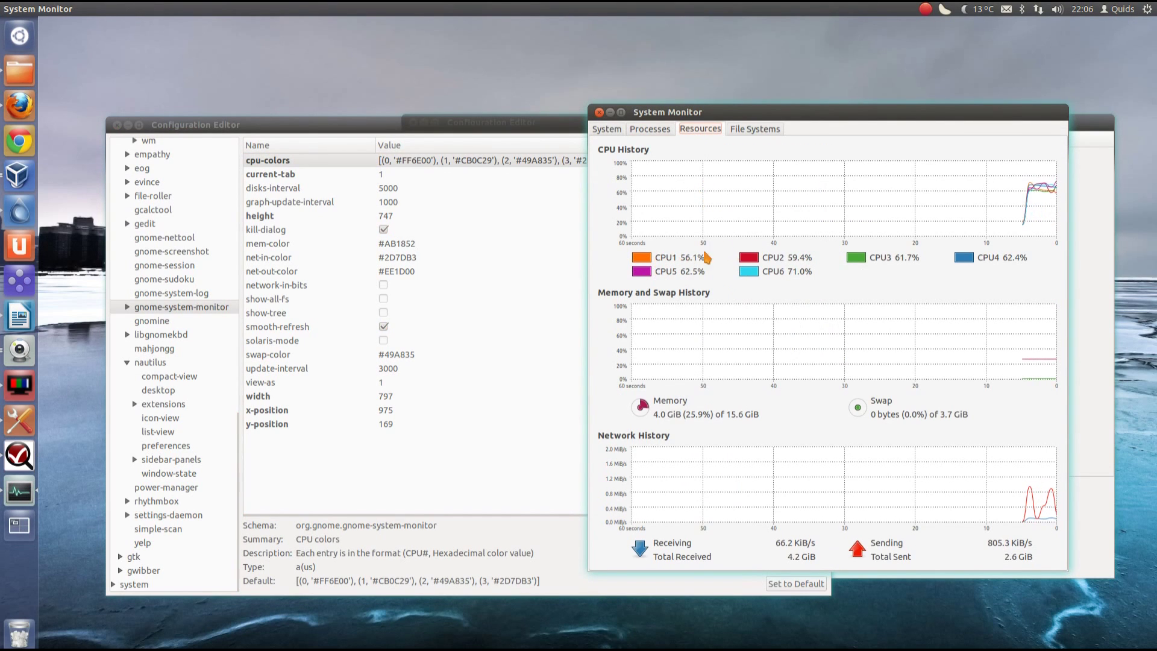
Step: Quit System Monitor, inspect mem-color, net-in-color and network-in-bits, and move the gconf-editor window left
{"action": "key", "text": "ctrl+q"}
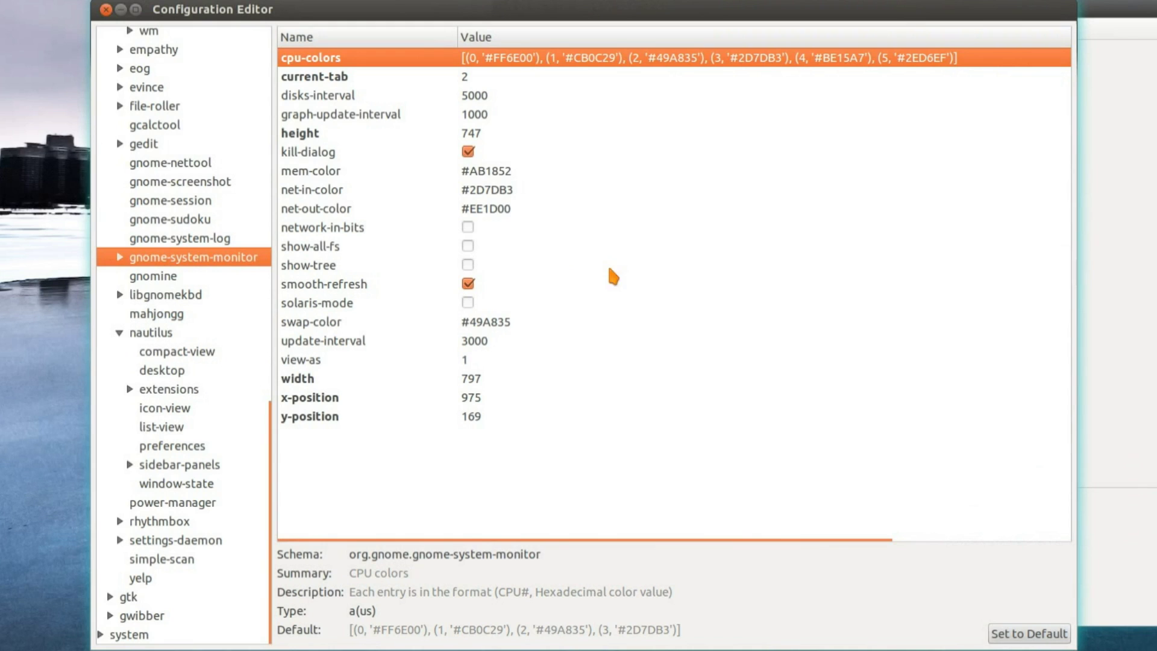
{"action": "left_click", "coordinate": [387, 244]}
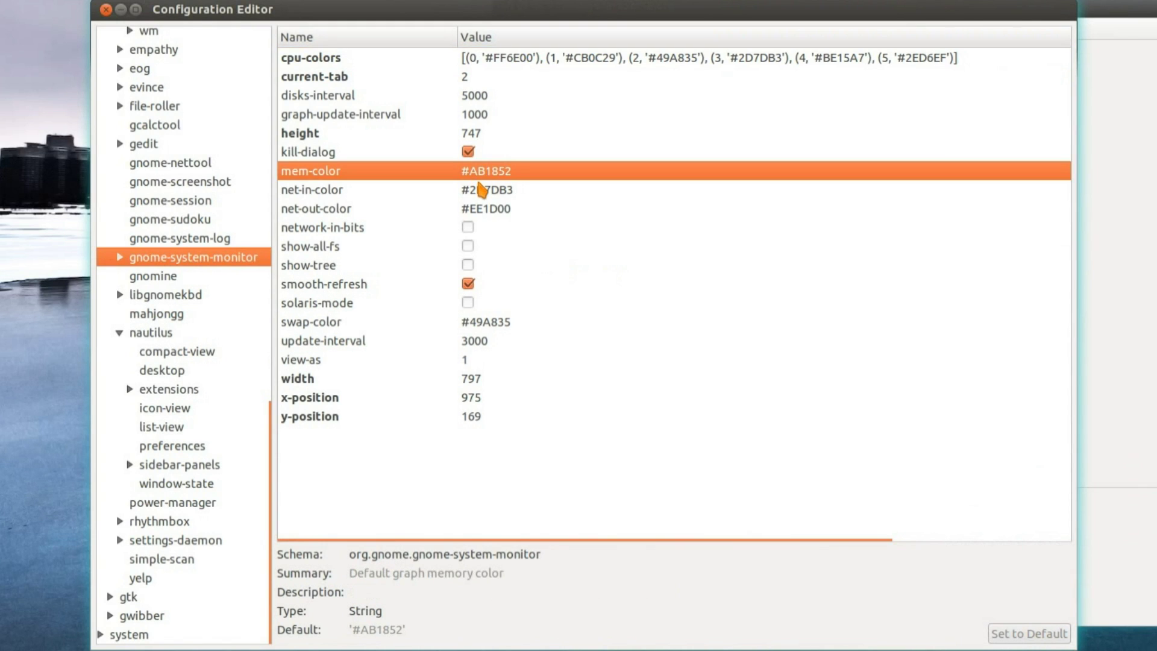
{"action": "left_click", "coordinate": [482, 191]}
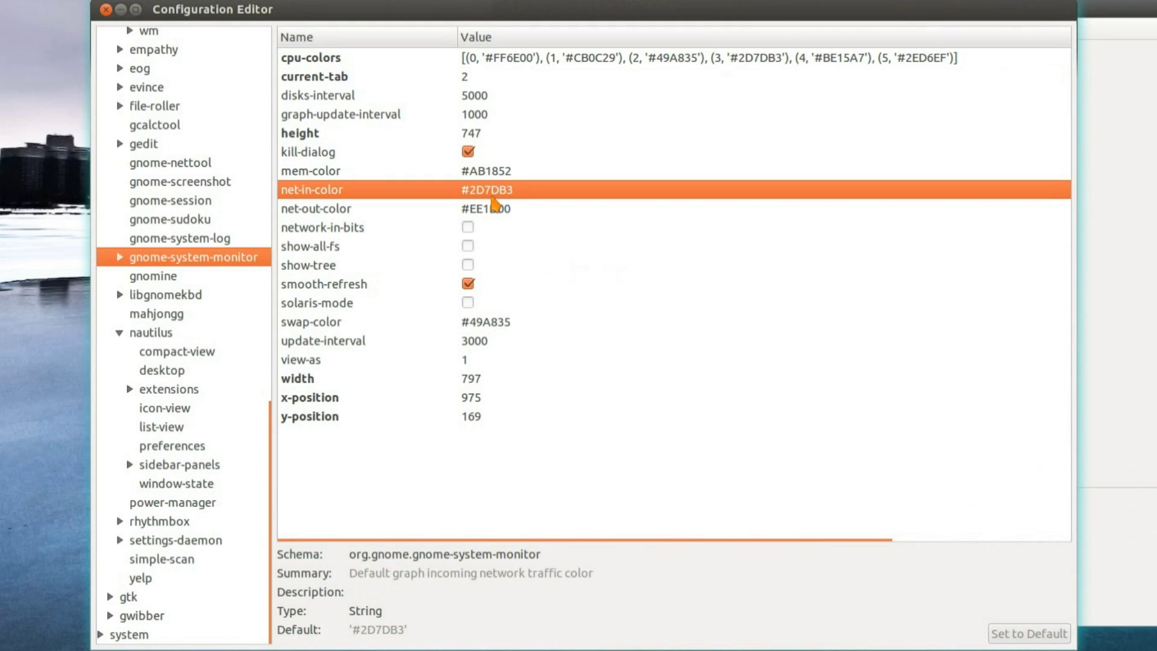
{"action": "left_click", "coordinate": [491, 227]}
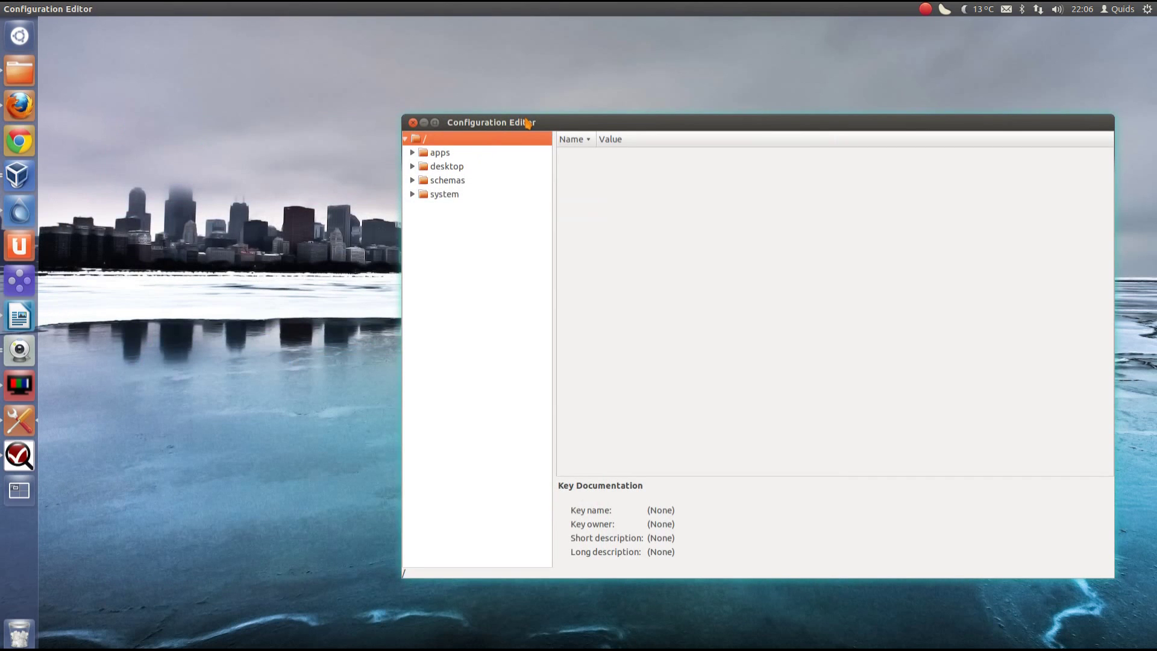
{"action": "left_click_drag", "start_coordinate": [525, 119], "coordinate": [341, 113]}
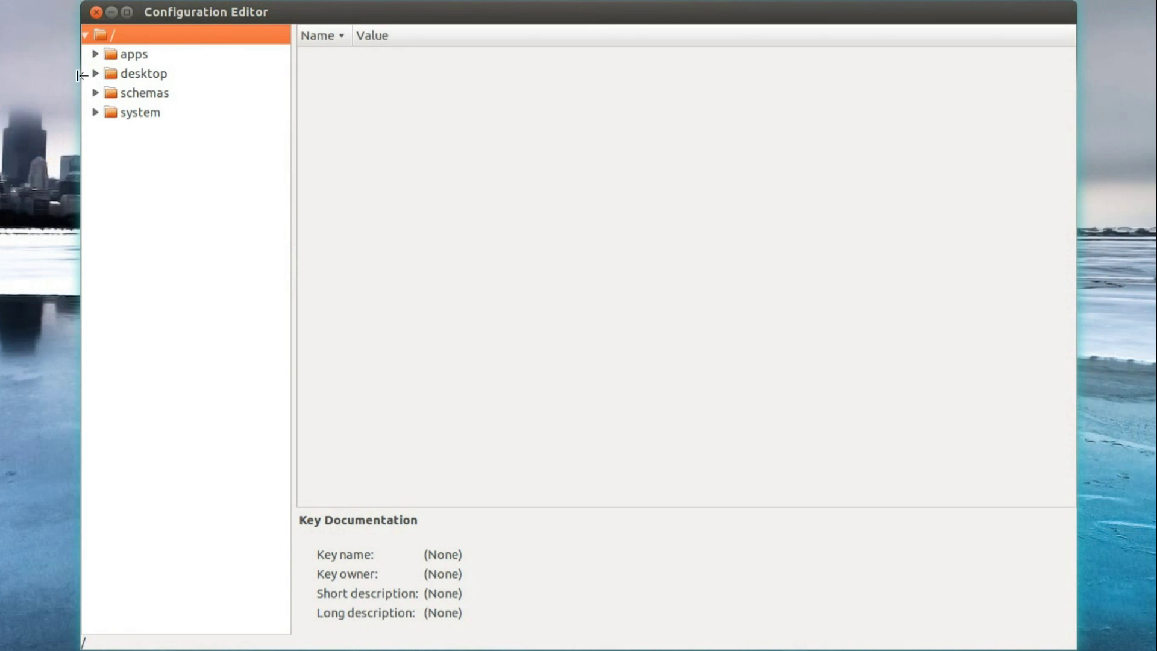
Step: List the apps › gwd keys in gconf-editor and read metacity_theme_active_opacity's documentation (0.9)
{"action": "left_click", "coordinate": [95, 54]}
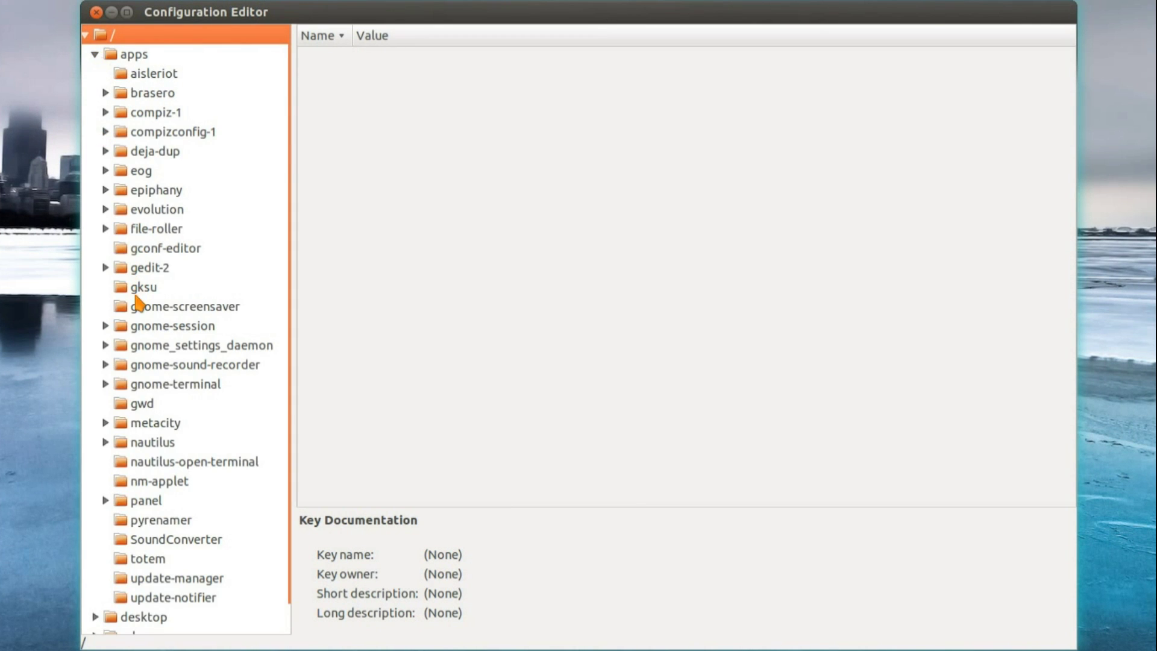
{"action": "scroll", "coordinate": [143, 343], "scroll_direction": "down", "scroll_amount": 1}
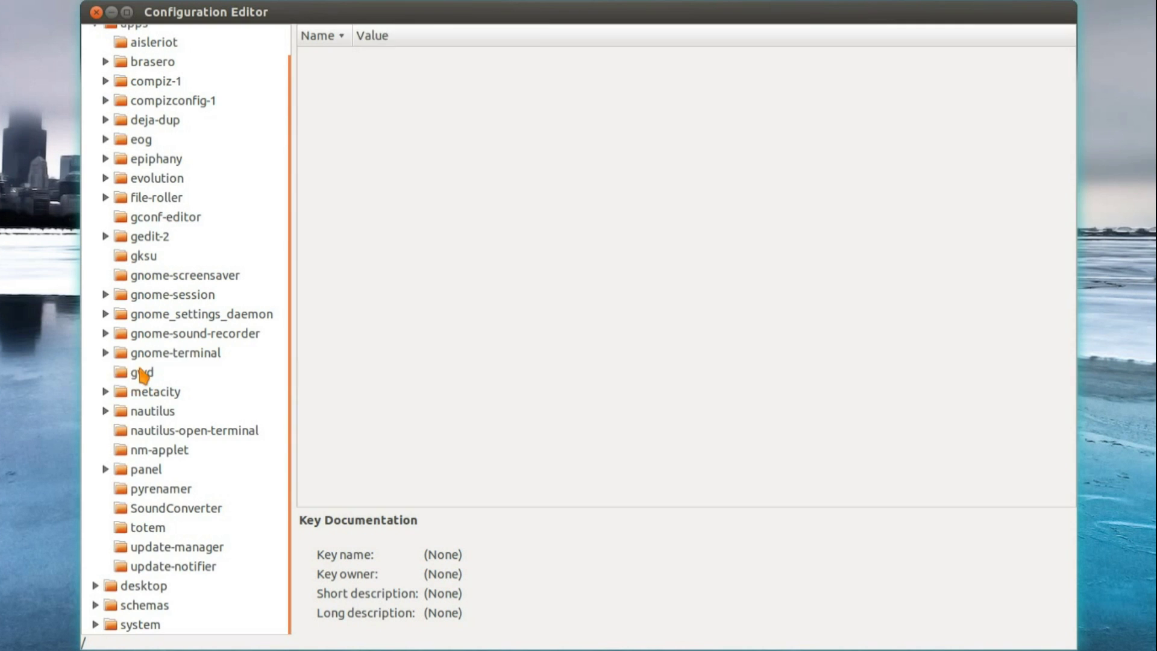
{"action": "left_click", "coordinate": [143, 374]}
{"action": "scroll", "coordinate": [144, 369], "scroll_direction": "up", "scroll_amount": 1}
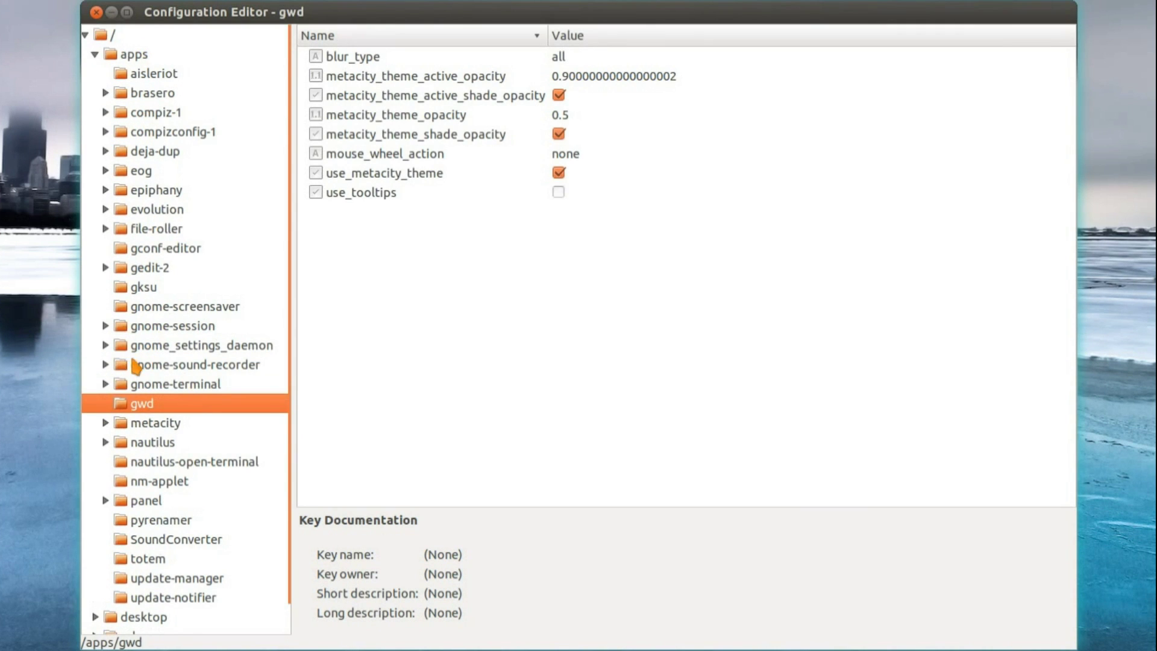
{"action": "left_click", "coordinate": [464, 75]}
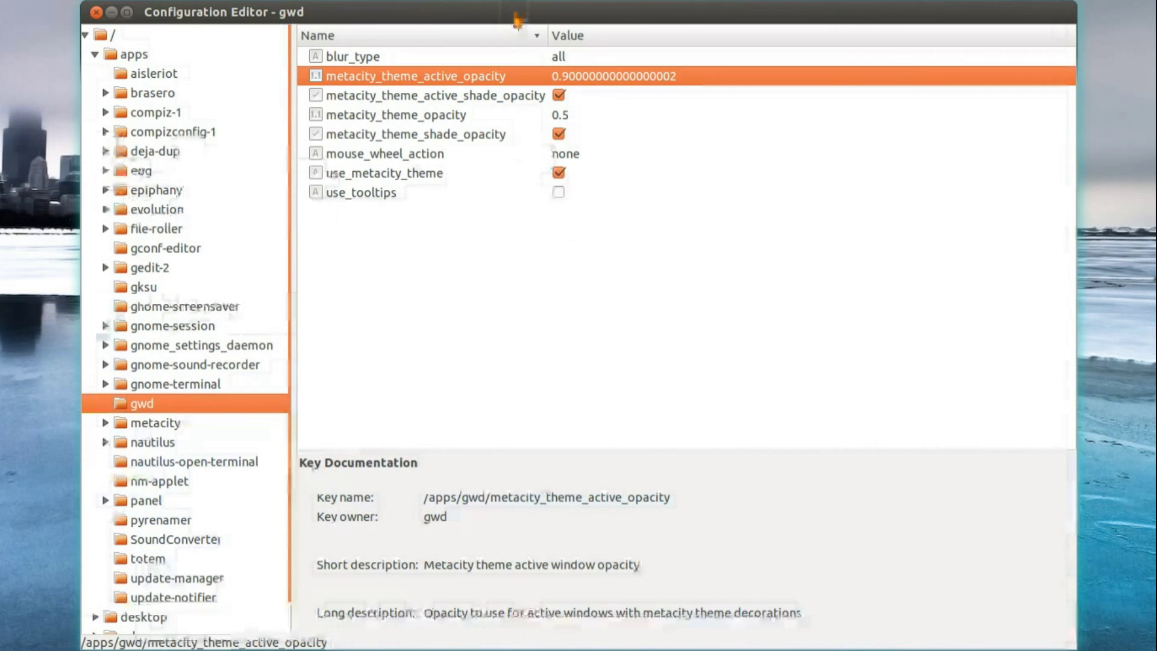
Step: Briefly bring the Abstract wallpaper folder window forward, move it, and minimise it
{"action": "key", "text": "alt+Tab"}
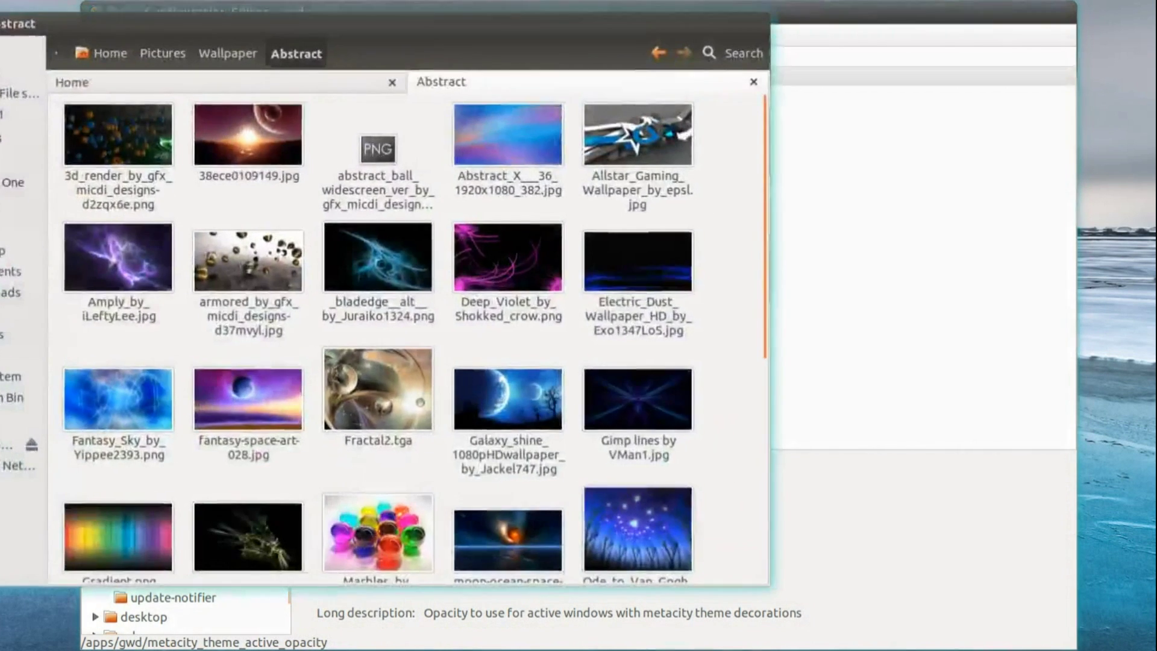
{"action": "left_click_drag", "start_coordinate": [374, 21], "coordinate": [502, 88]}
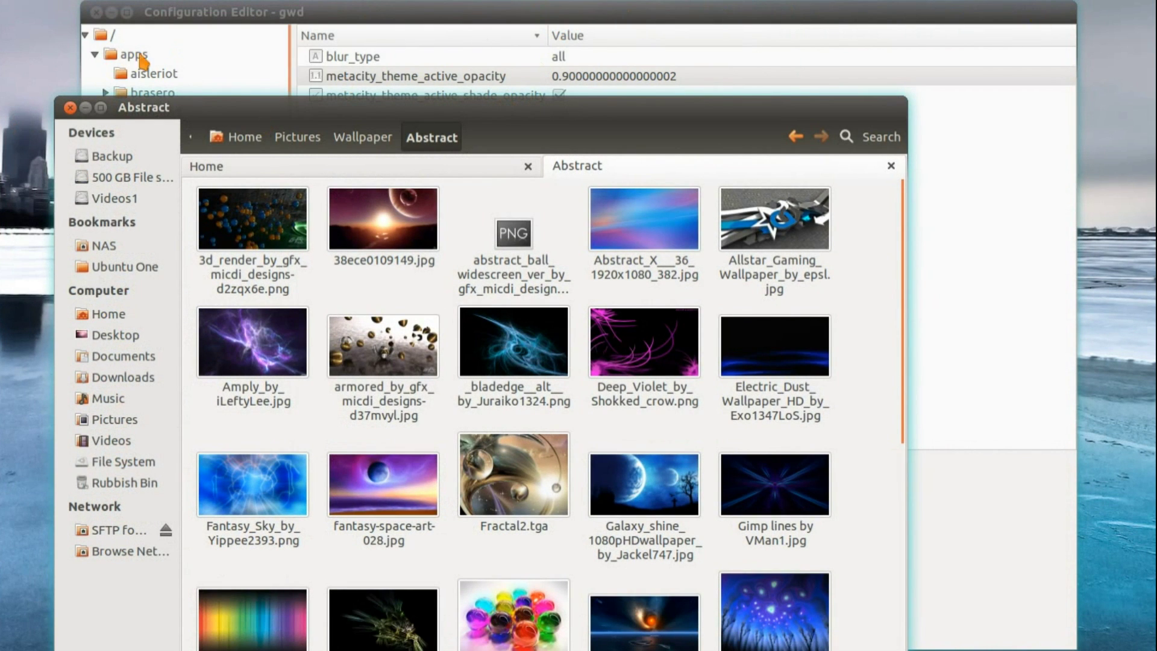
{"action": "left_click", "coordinate": [85, 107]}
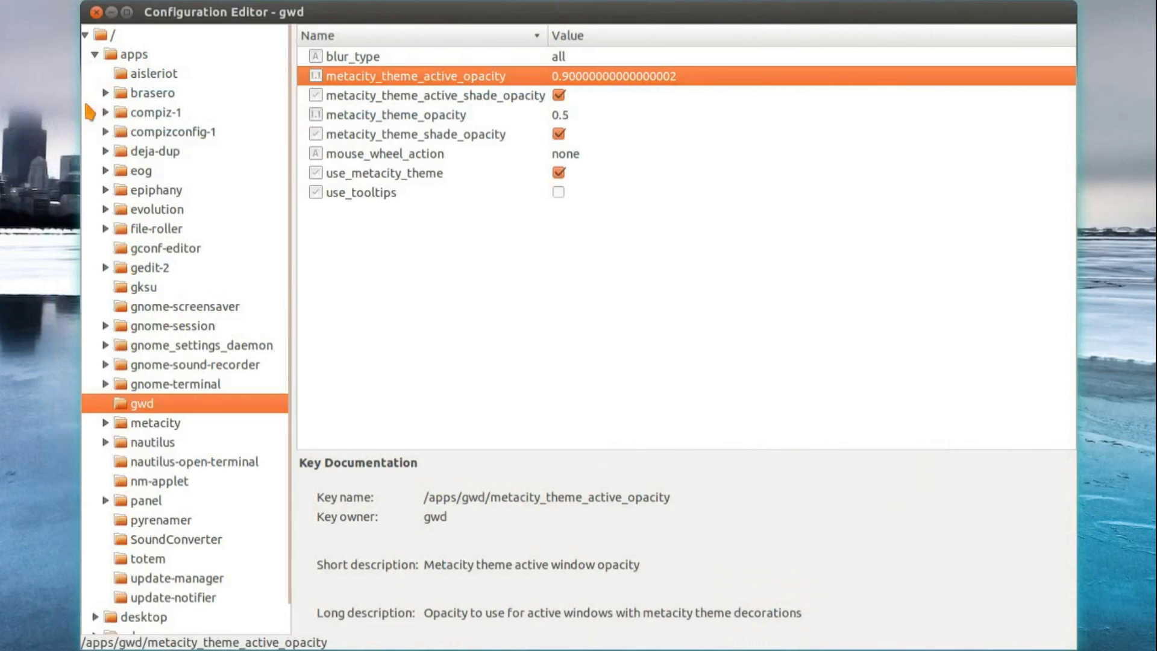
Step: List the apps › gnome-terminal › keybindings keys in gconf-editor
{"action": "left_click", "coordinate": [181, 386]}
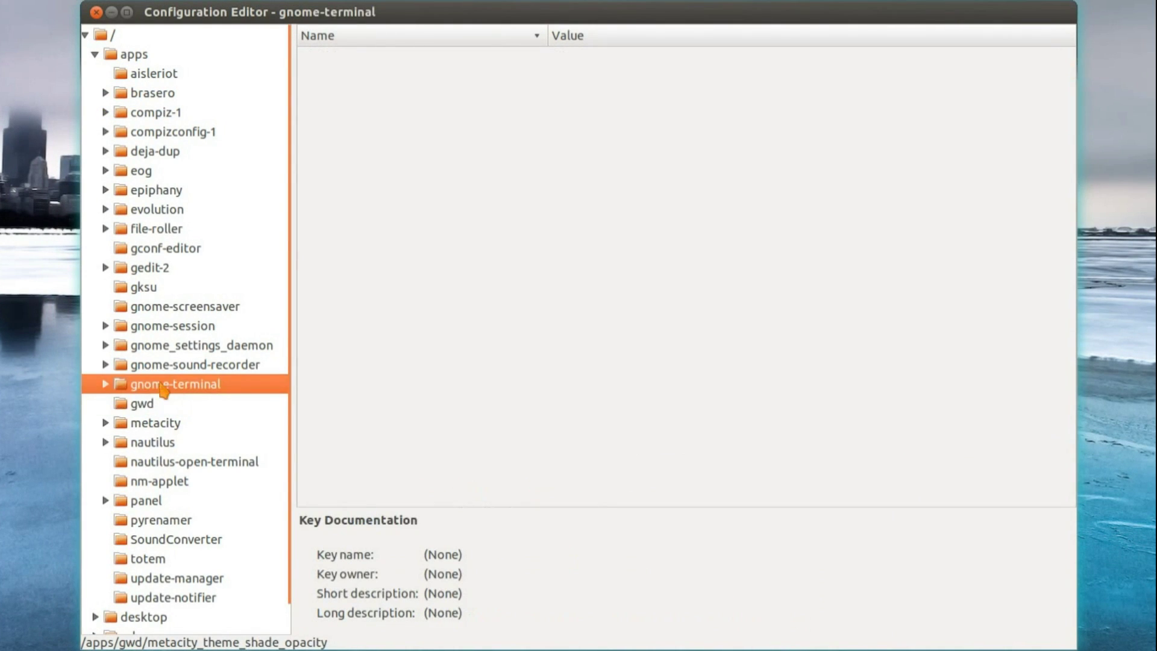
{"action": "left_click", "coordinate": [106, 384]}
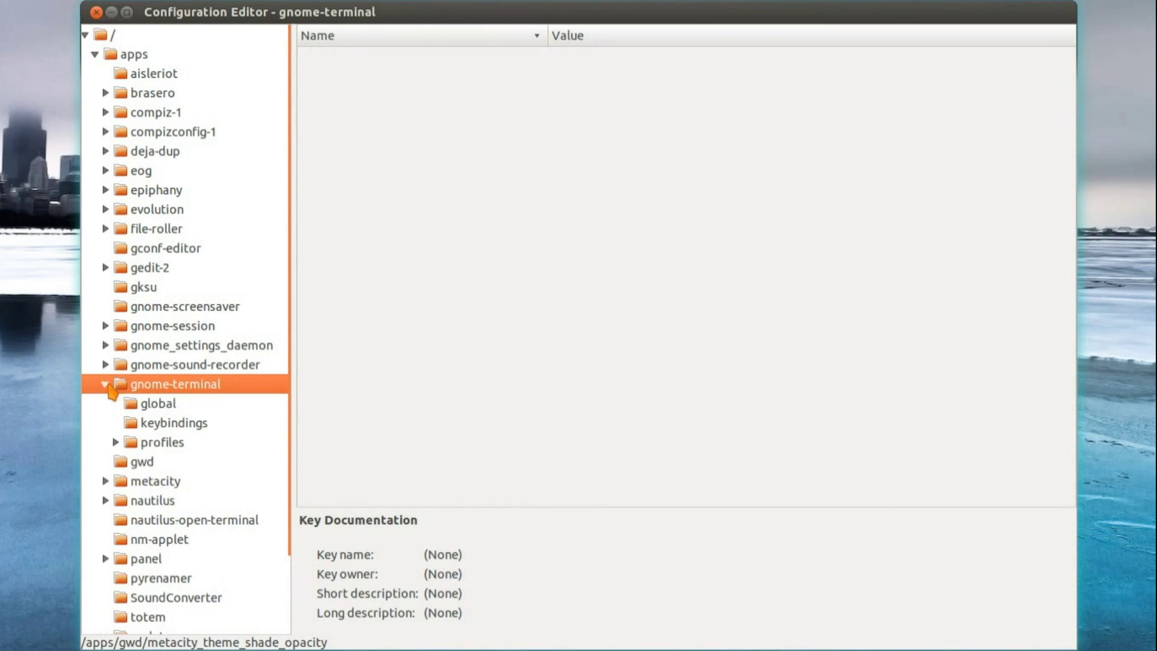
{"action": "left_click", "coordinate": [174, 423]}
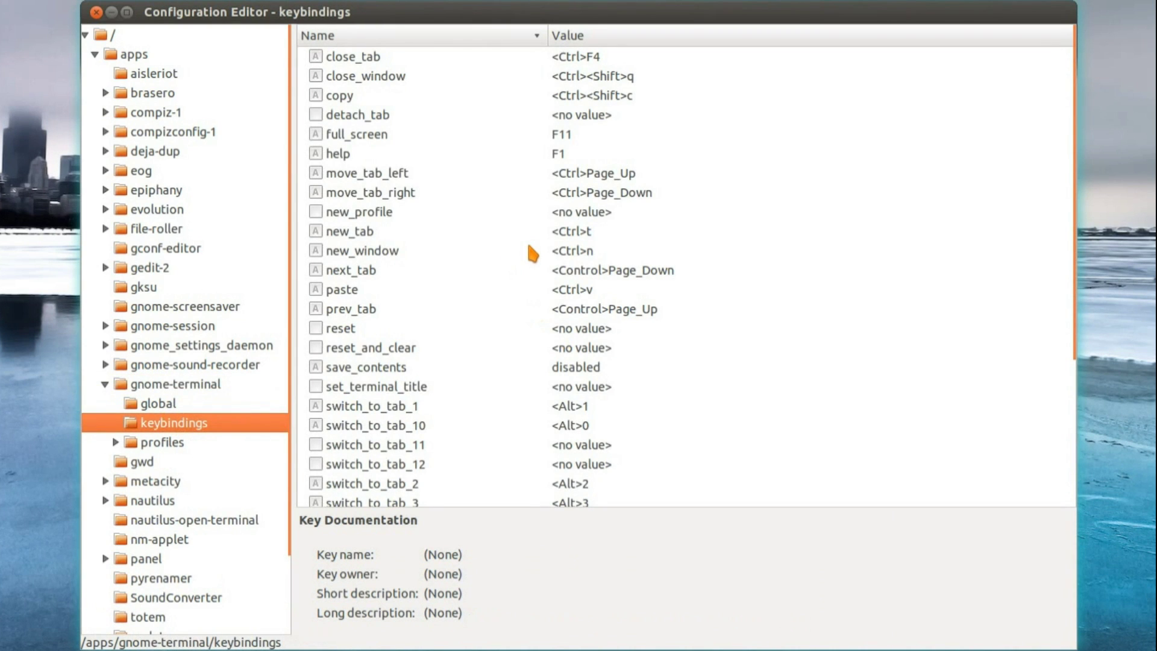
Step: Set the paste shortcut to <Ctrl>v, then read the copy key's documentation (<Ctrl><Shift>c)
{"action": "left_click", "coordinate": [531, 297]}
{"action": "left_click", "coordinate": [574, 296]}
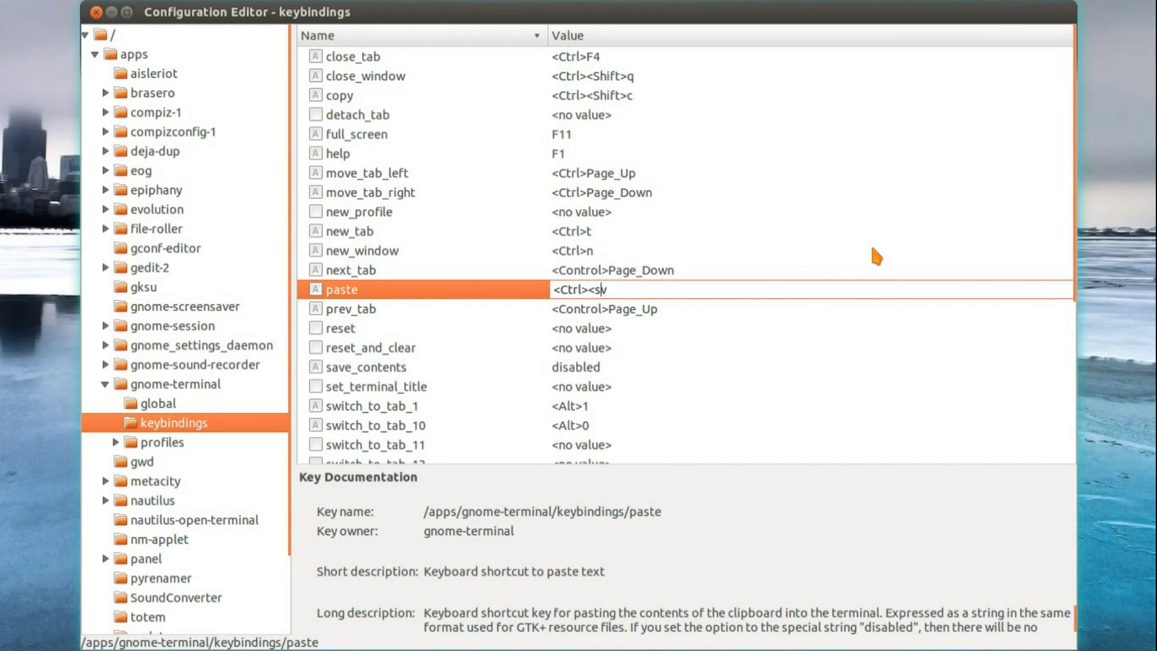
{"action": "left_click", "coordinate": [640, 406]}
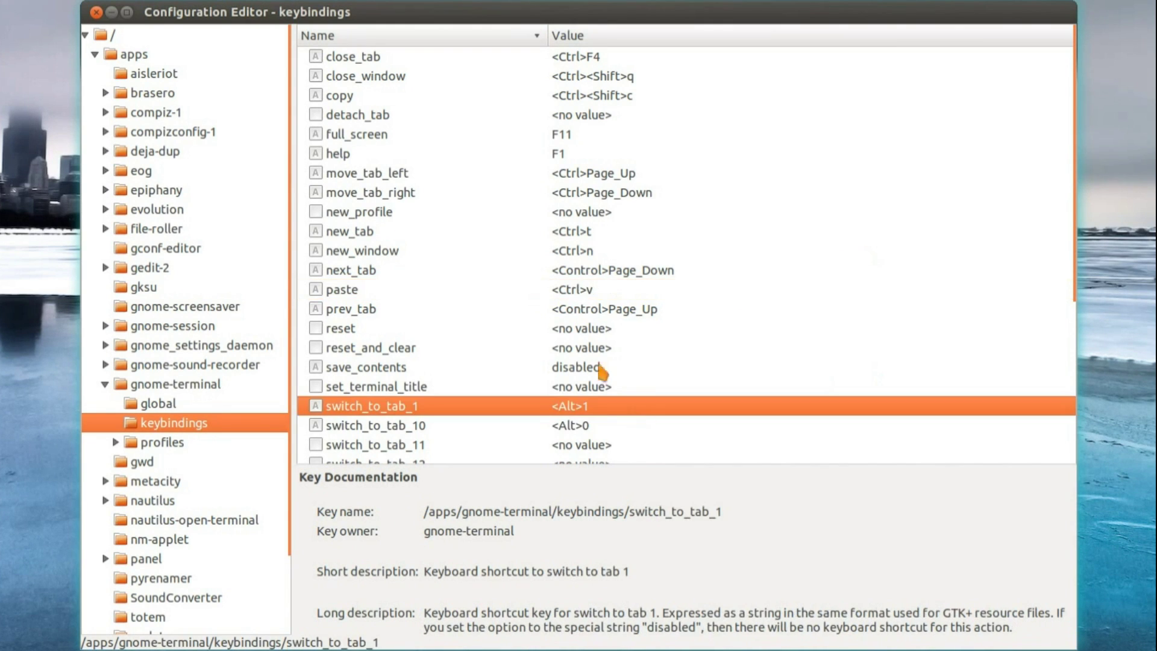
{"action": "scroll", "coordinate": [634, 331], "scroll_direction": "down", "scroll_amount": 4}
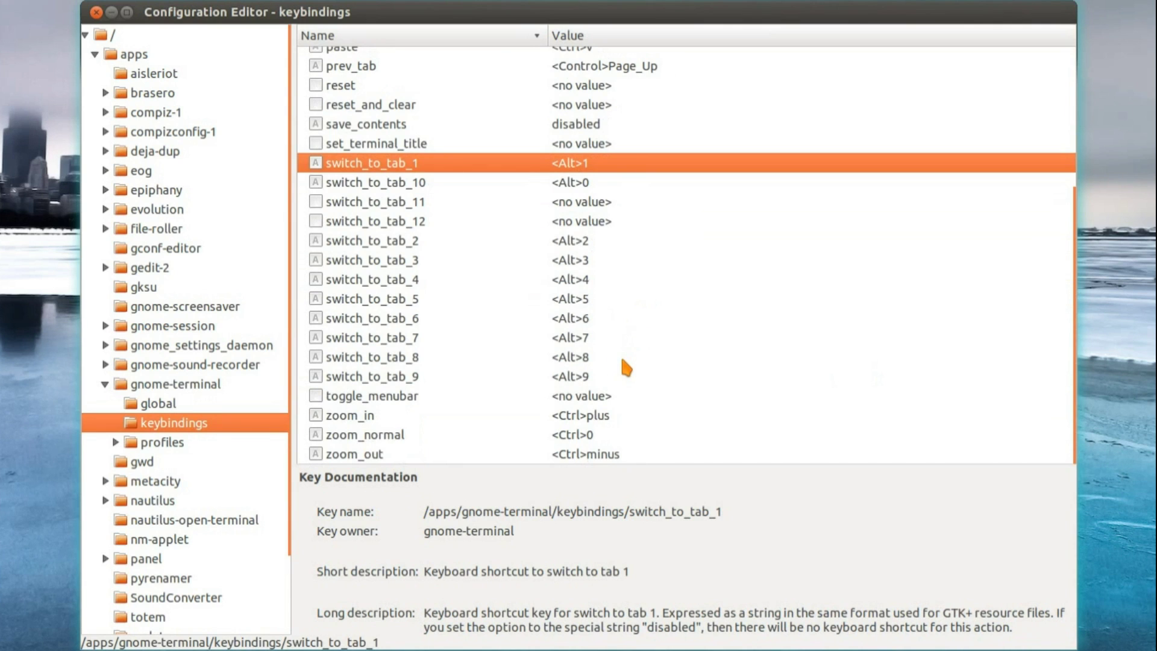
{"action": "scroll", "coordinate": [626, 362], "scroll_direction": "up", "scroll_amount": 4}
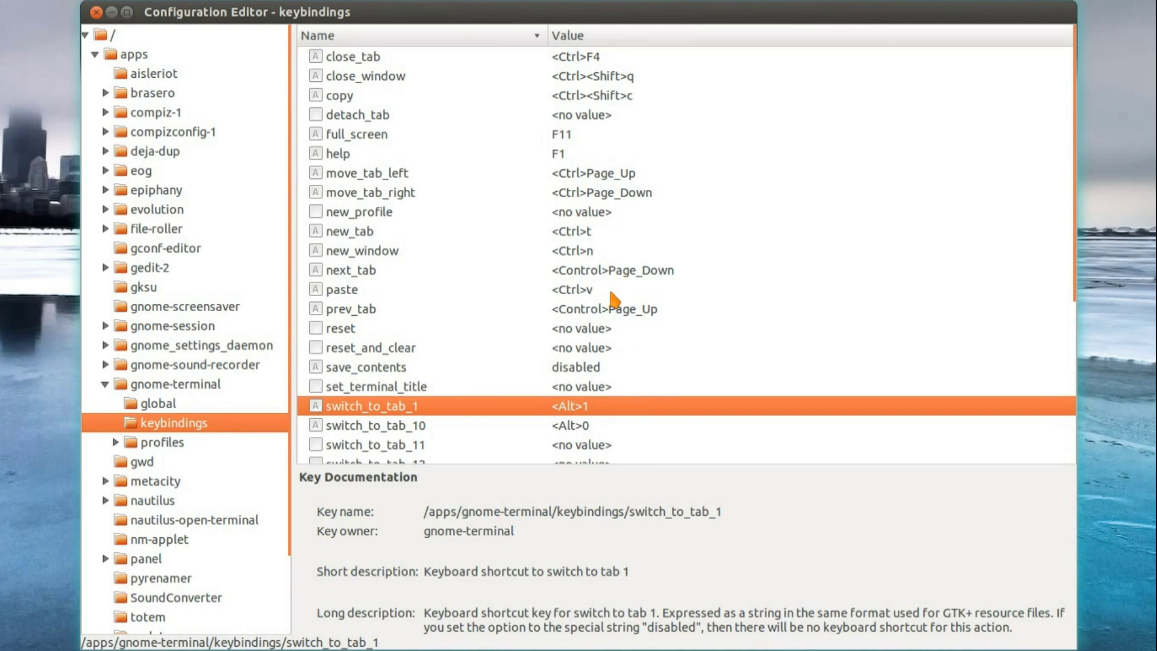
{"action": "left_click", "coordinate": [605, 98]}
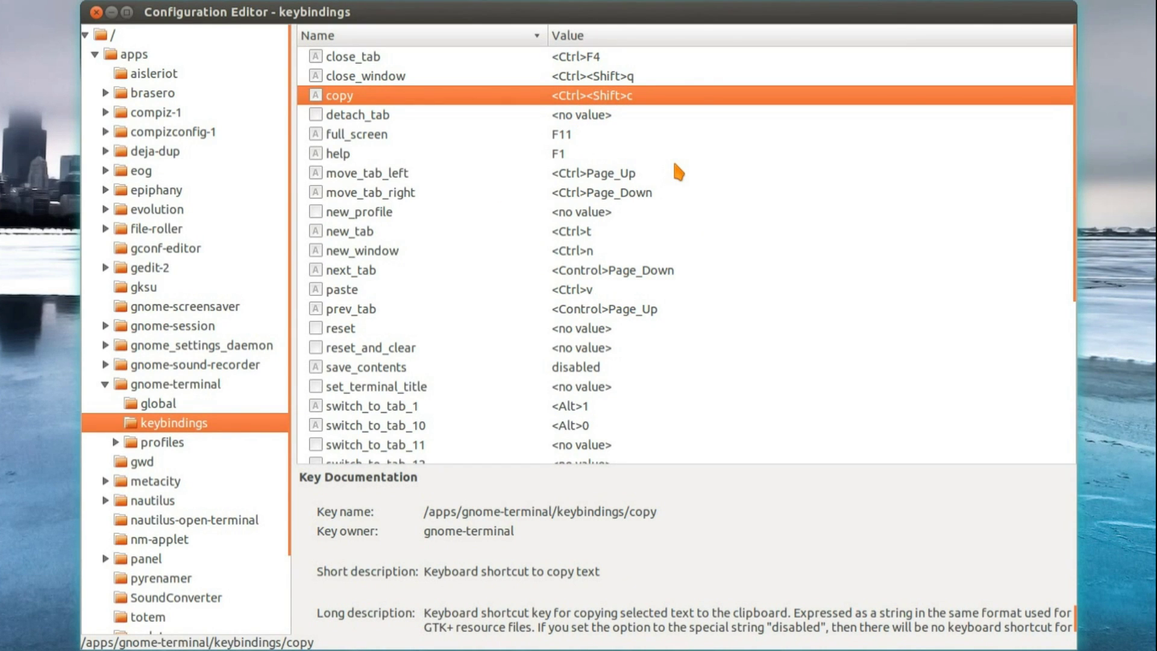
{"action": "scroll", "coordinate": [192, 512], "scroll_direction": "down", "scroll_amount": 2}
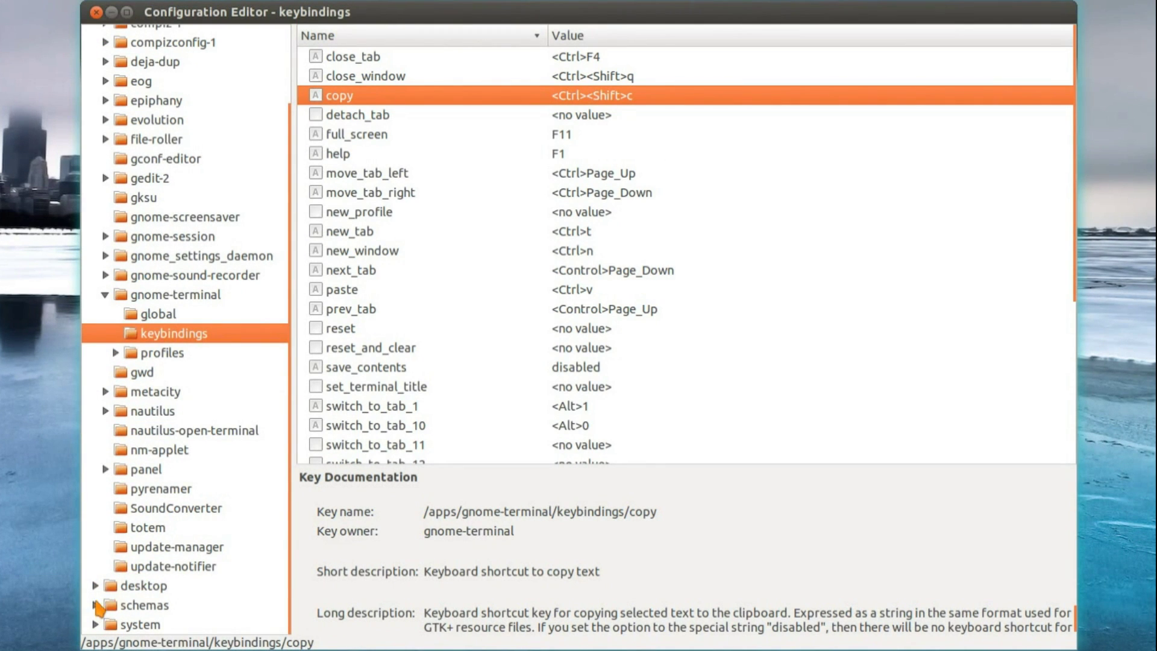
Step: Open desktop › gnome › background keys and read picture_opacity's documentation (value 100)
{"action": "left_click", "coordinate": [92, 585]}
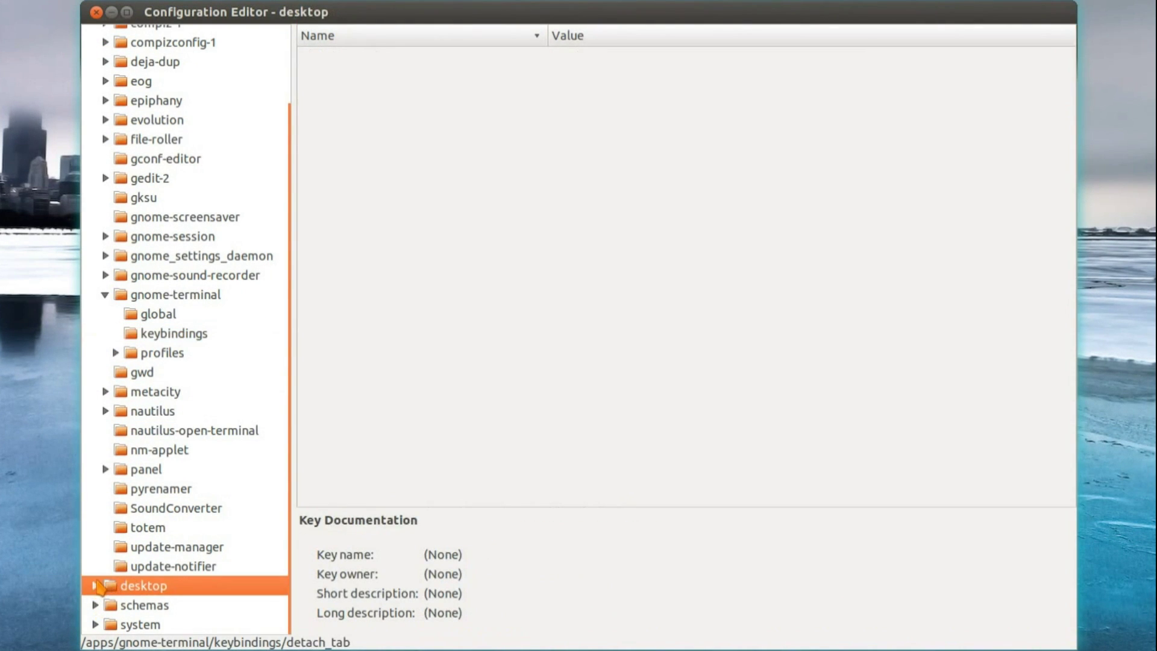
{"action": "left_click", "coordinate": [95, 586]}
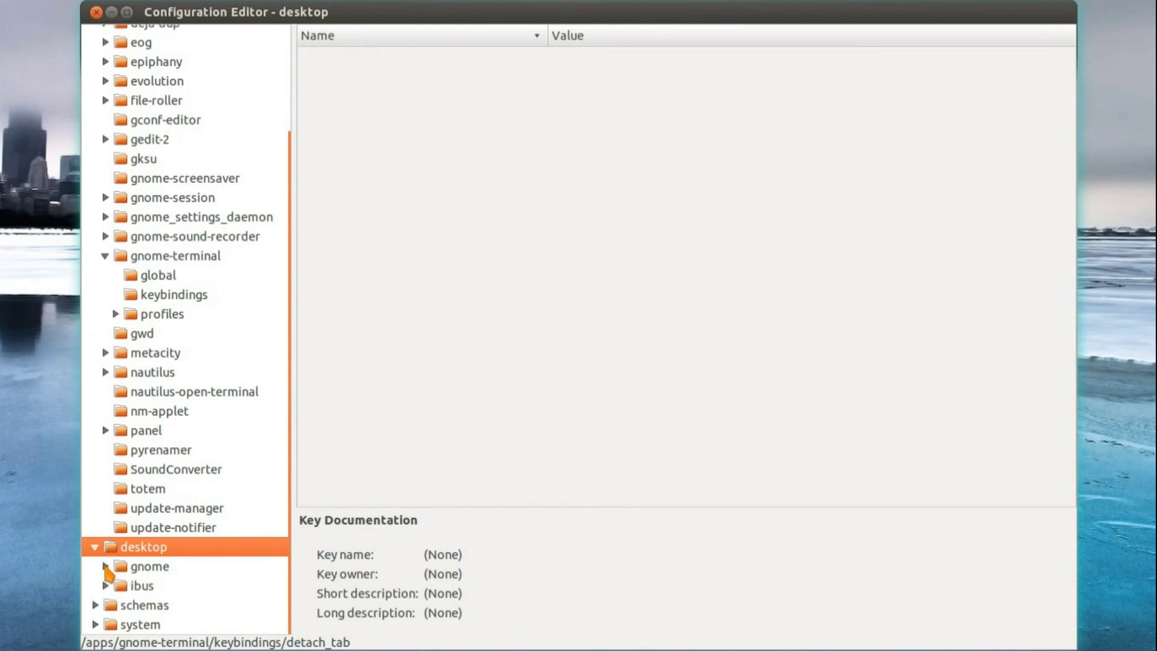
{"action": "left_click", "coordinate": [106, 566]}
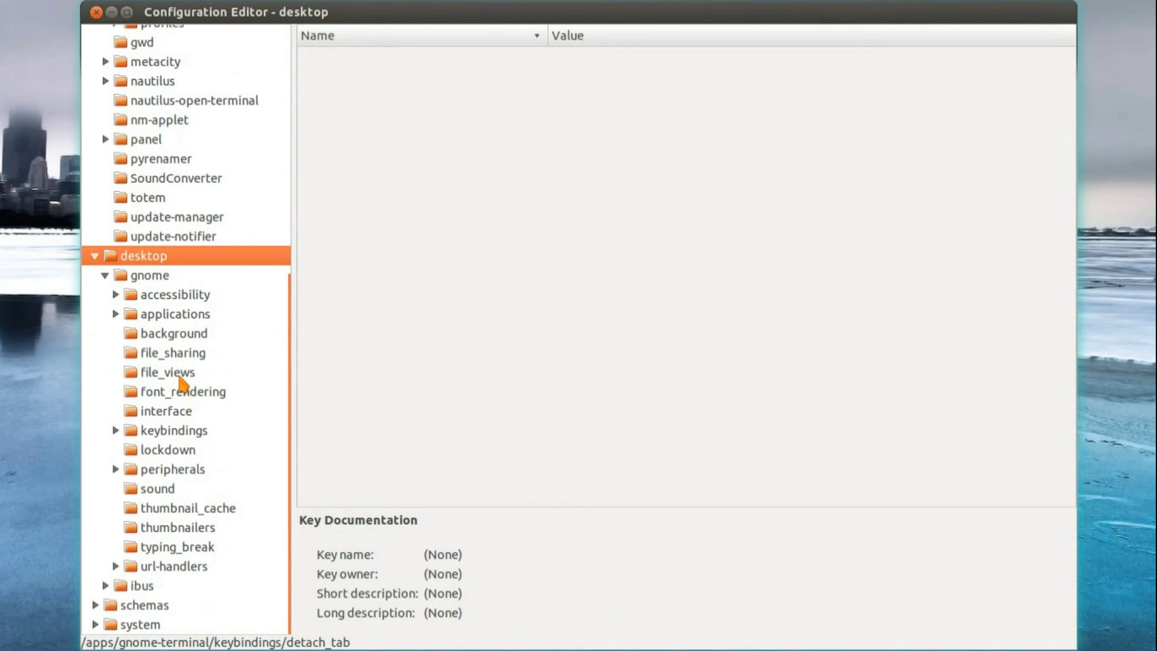
{"action": "left_click", "coordinate": [179, 337]}
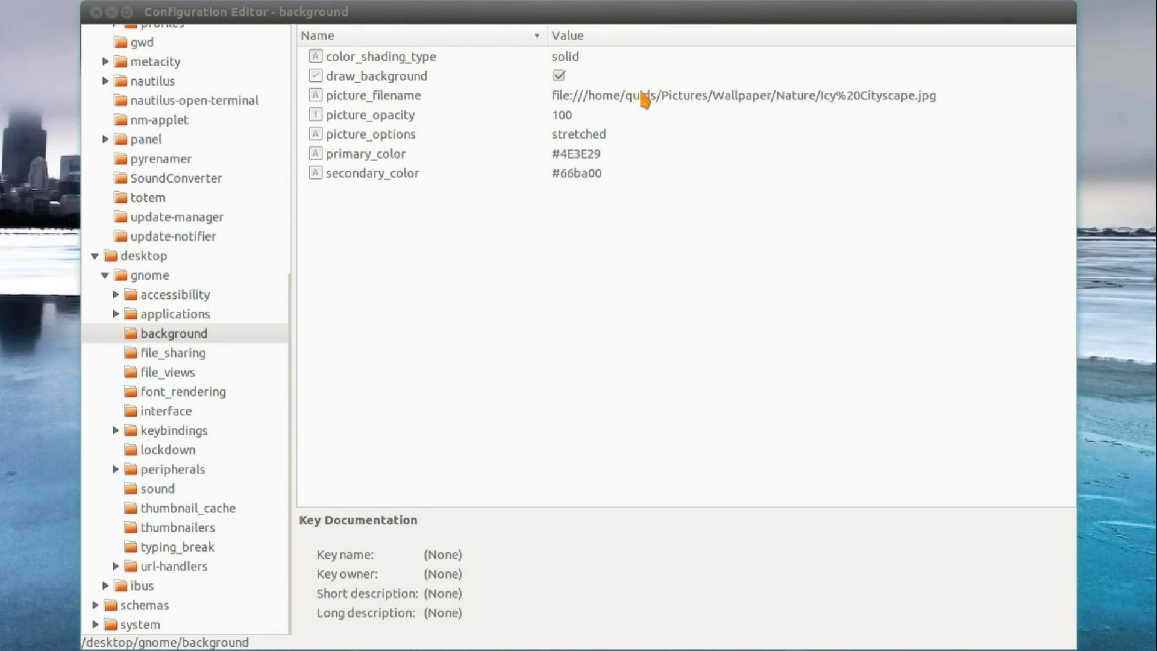
{"action": "right_click", "coordinate": [1112, 122]}
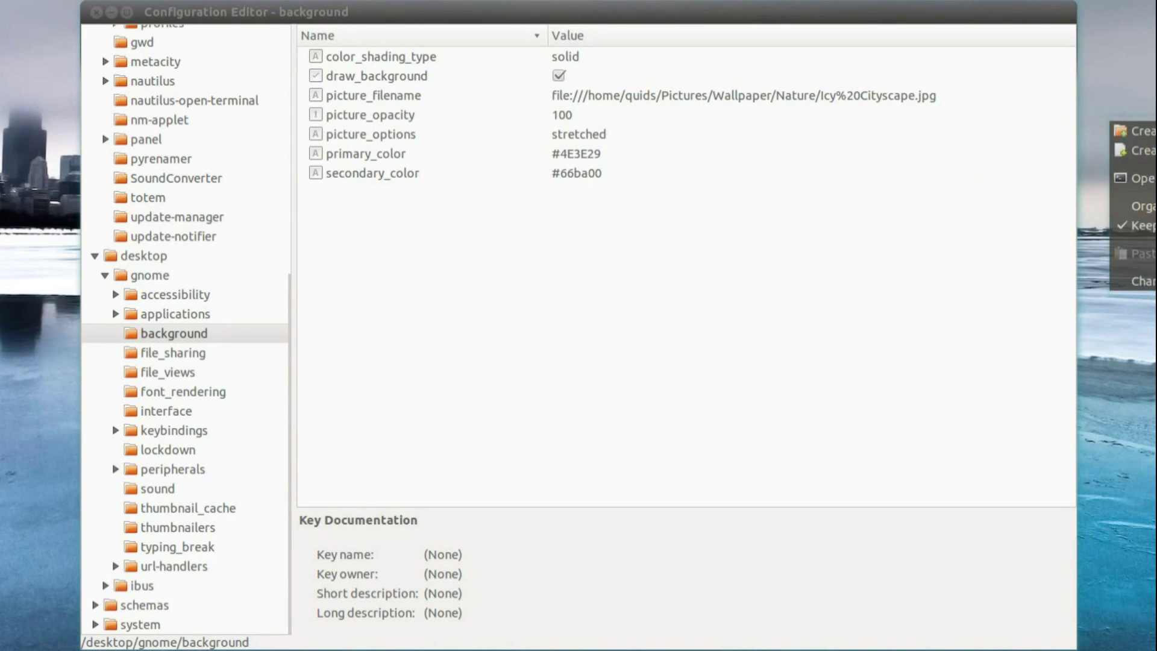
{"action": "left_click", "coordinate": [702, 98]}
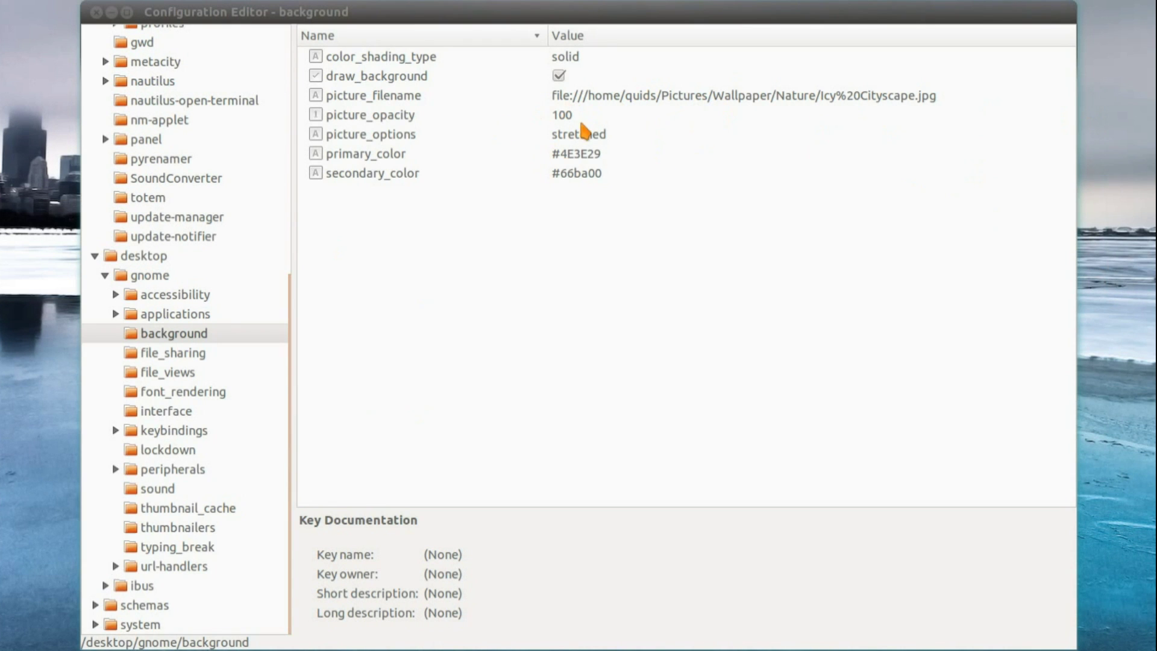
{"action": "left_click", "coordinate": [577, 120]}
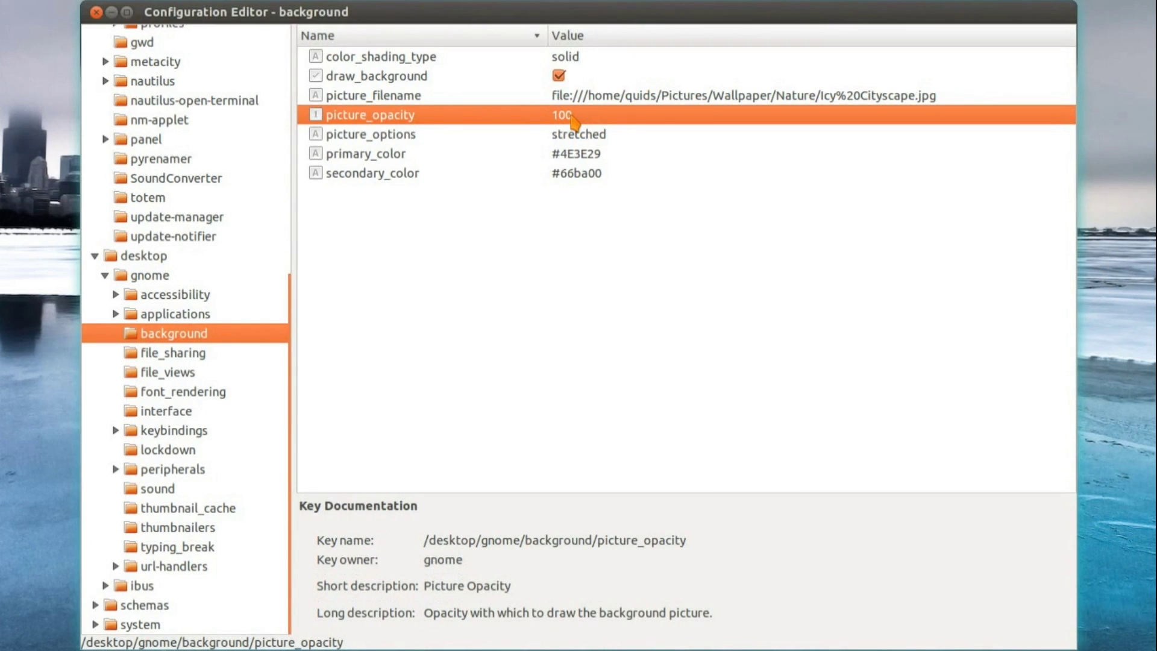